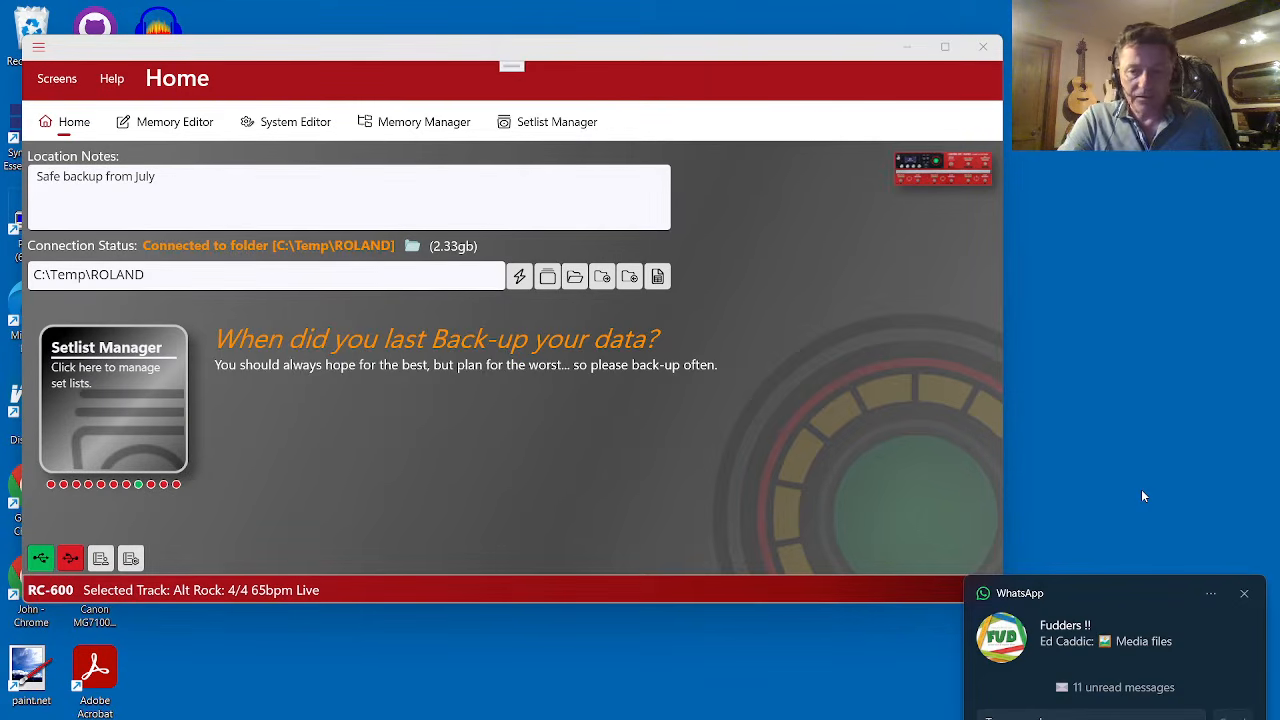
- Open the Output Master FX settings of memory Single 1,2 and check which level controls the Comp and Reverb values
{"action": "left_click", "coordinate": [1244, 594]}
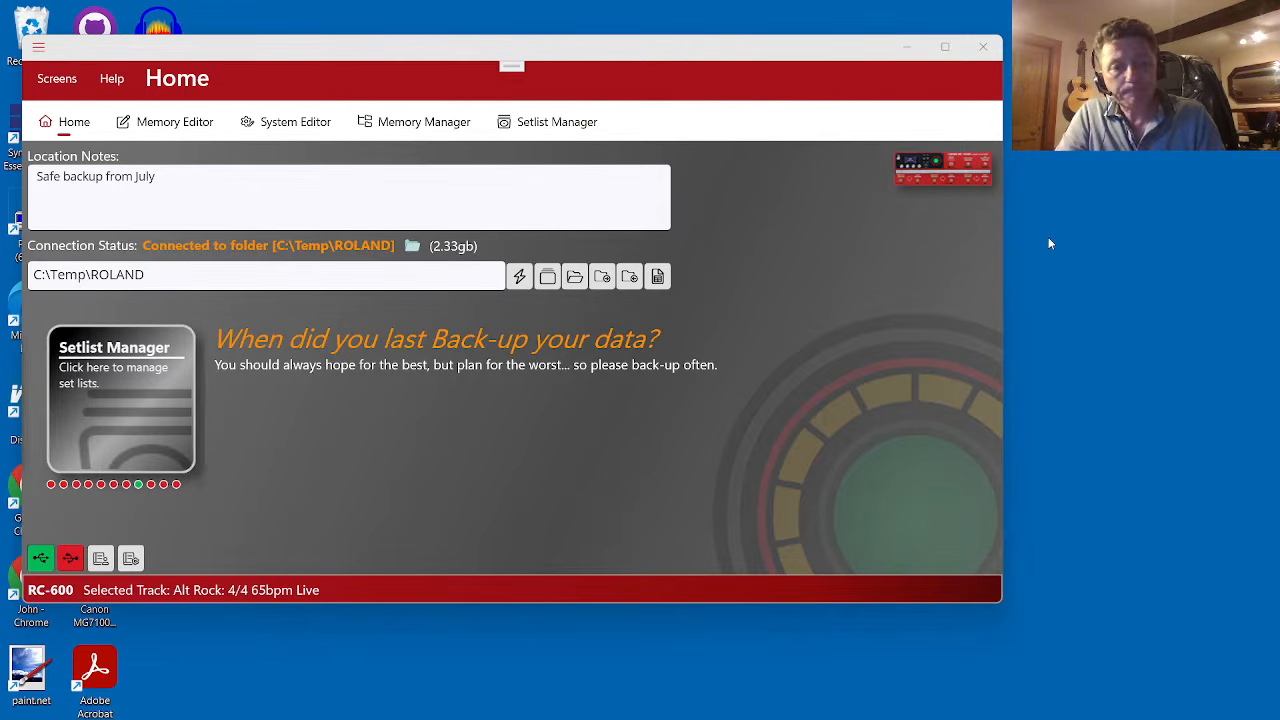
{"action": "left_click", "coordinate": [270, 458]}
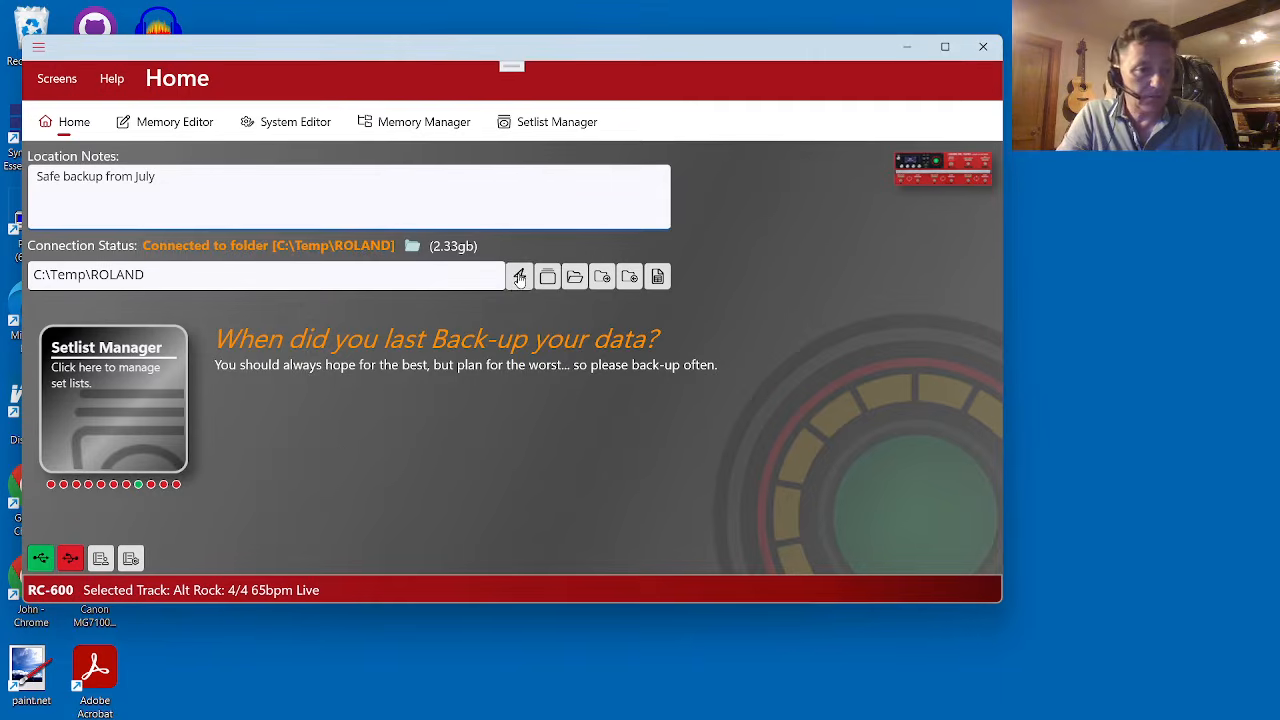
{"action": "left_click", "coordinate": [168, 122]}
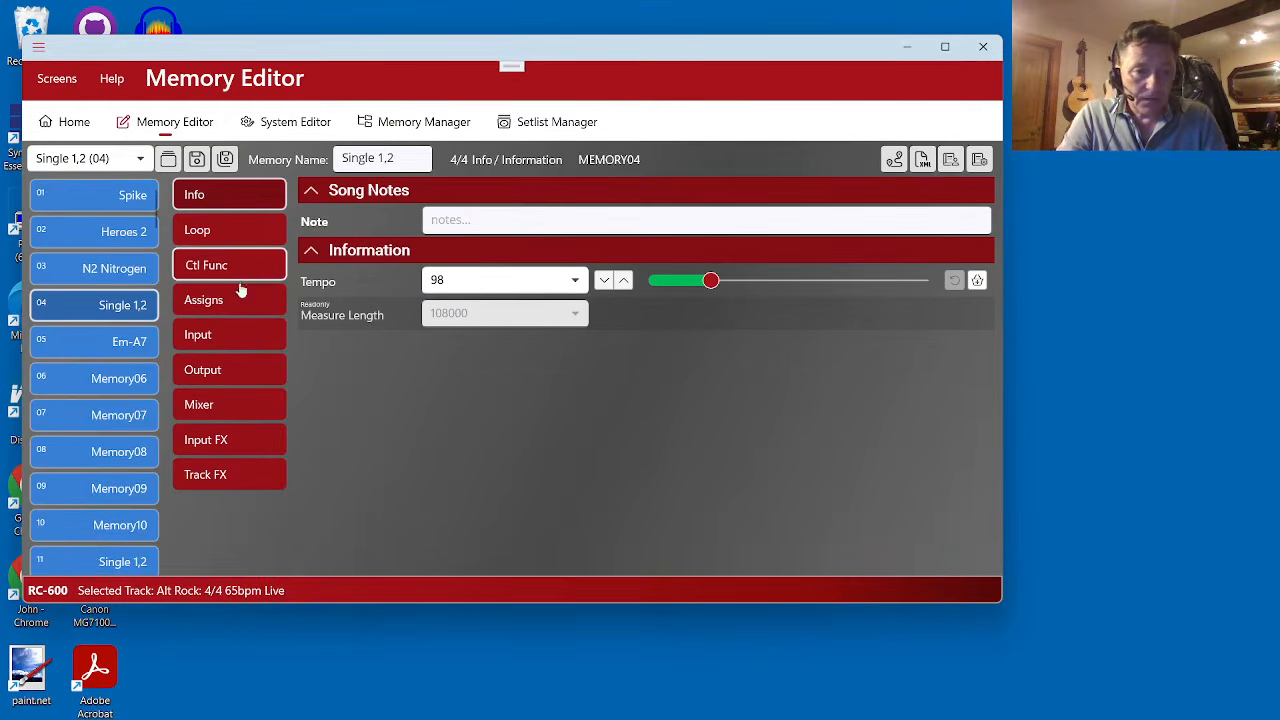
{"action": "left_click", "coordinate": [233, 375]}
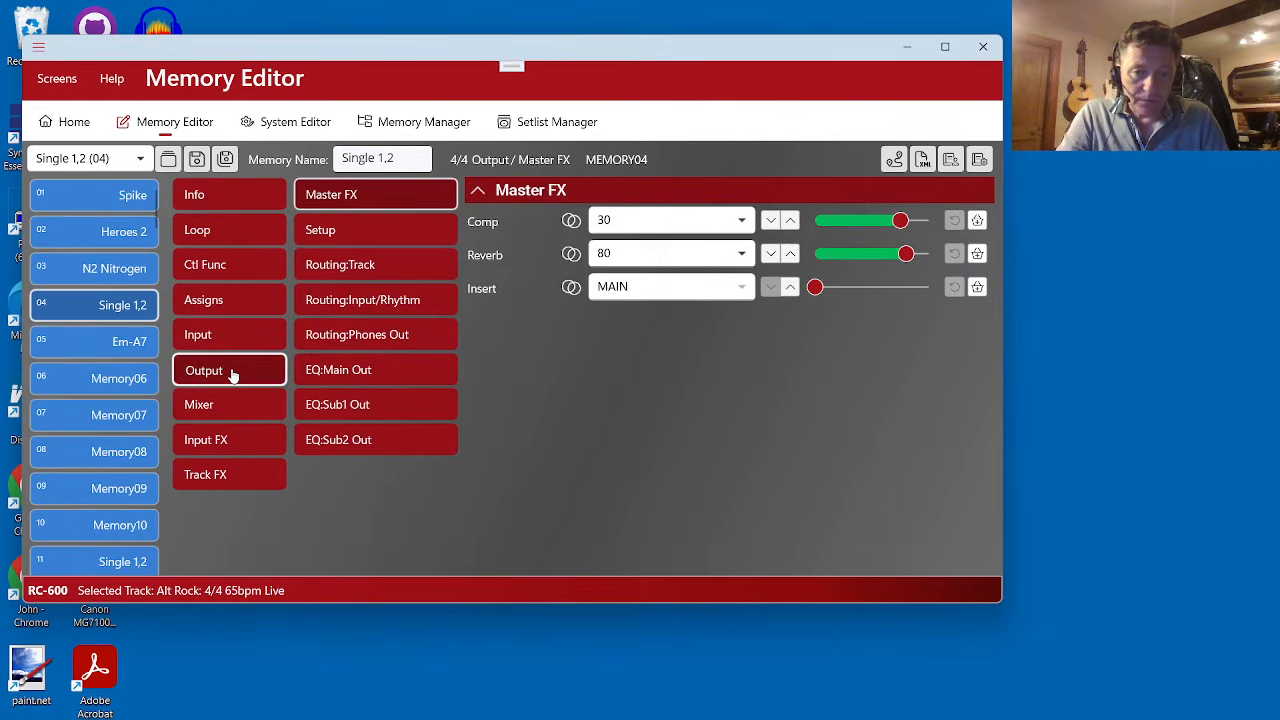
{"action": "mouse_move", "coordinate": [573, 227]}
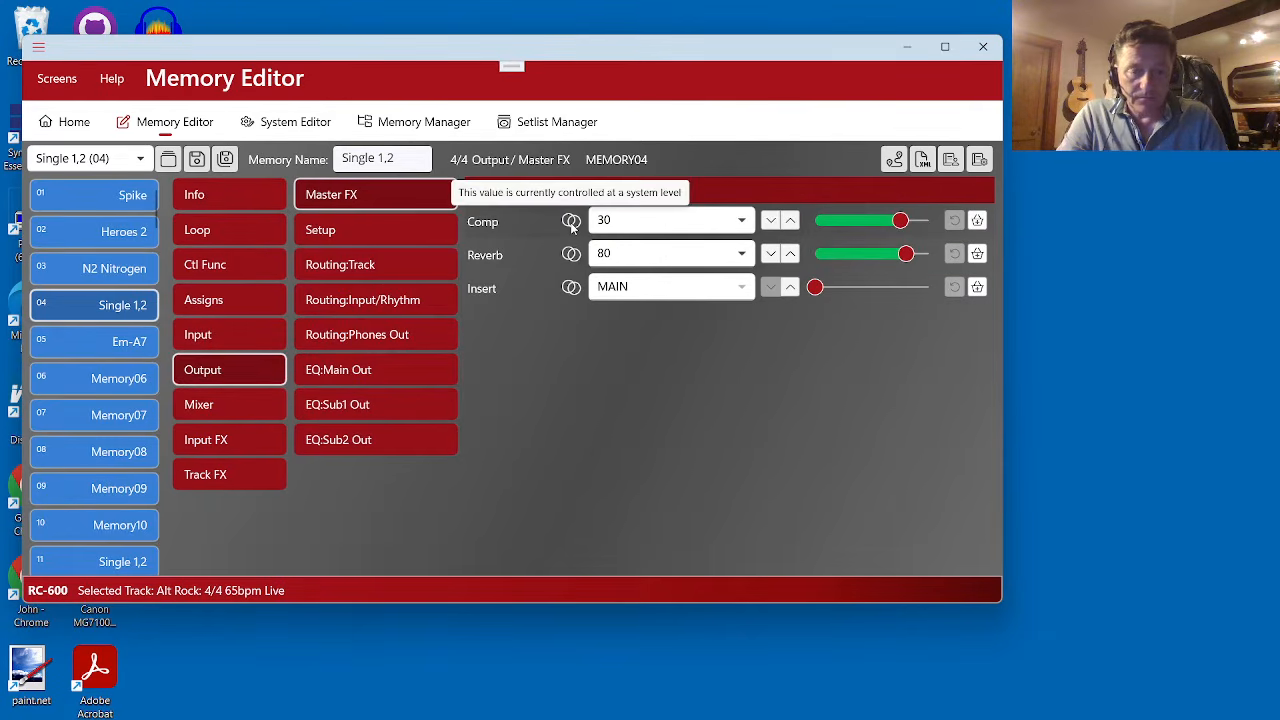
{"action": "mouse_move", "coordinate": [572, 257]}
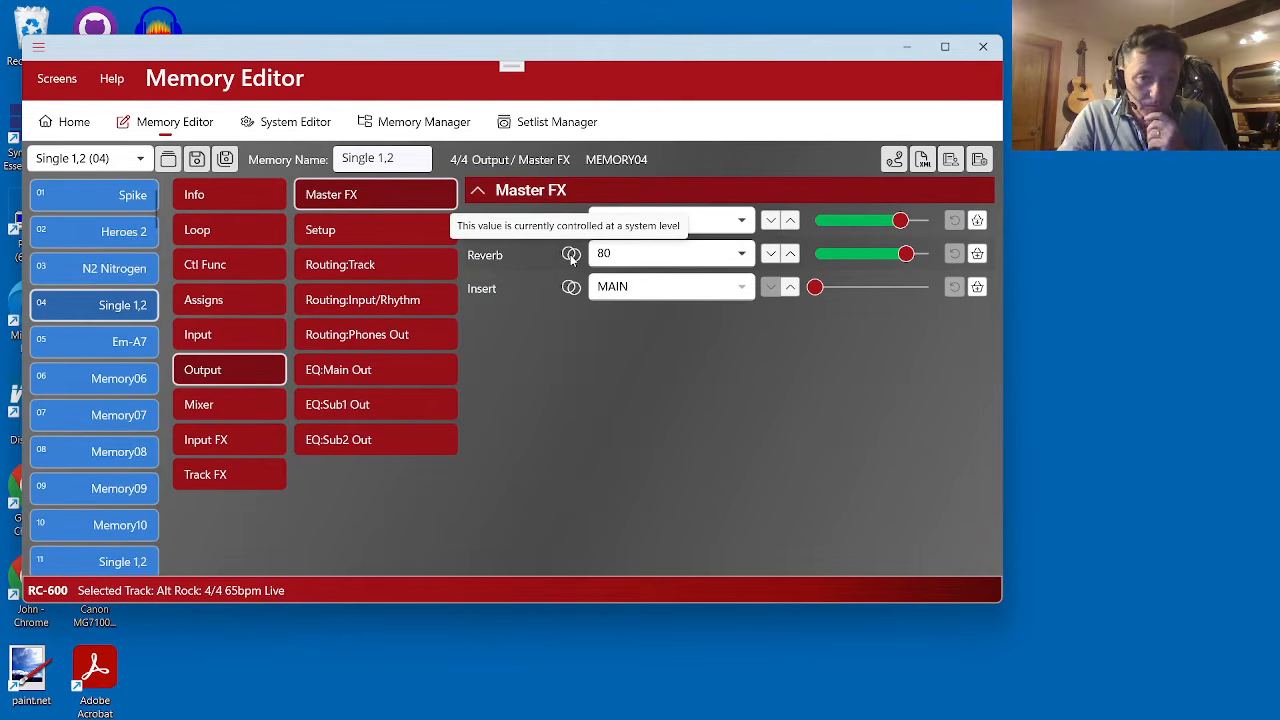
- Set the Main out stereo link to Off in the Output Setup of memory Single 1,2
{"action": "left_click", "coordinate": [380, 237]}
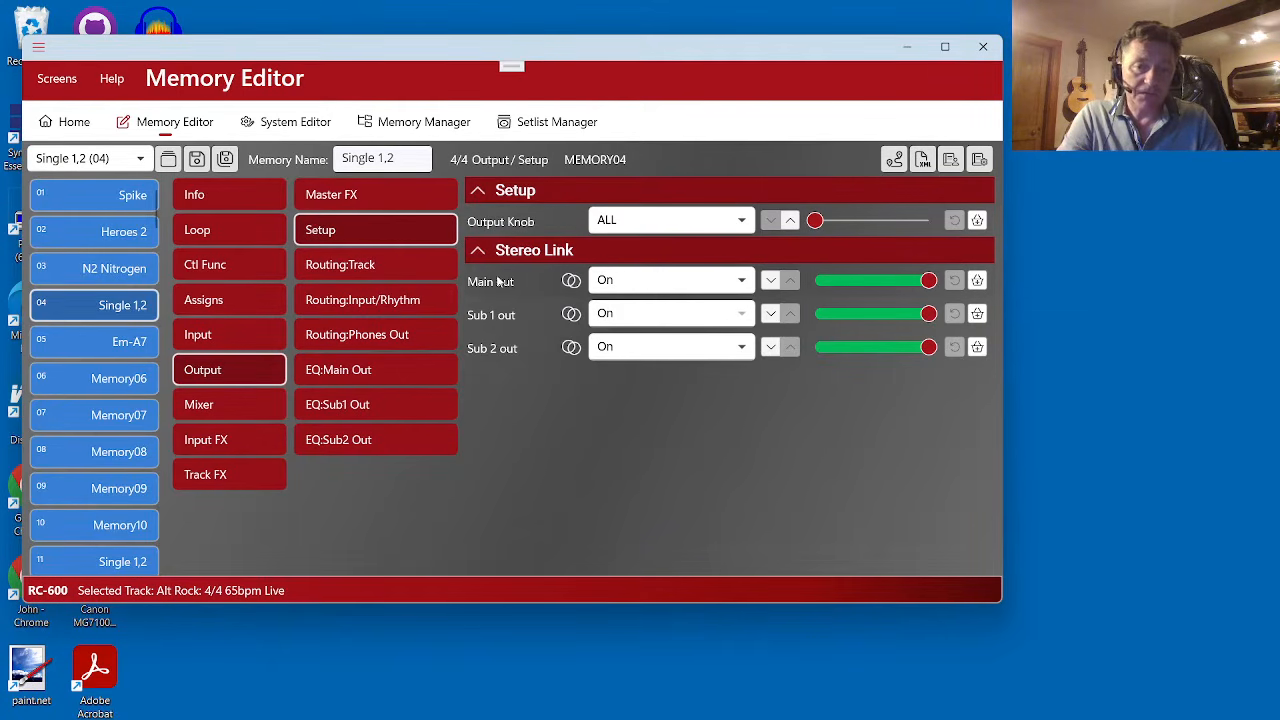
{"action": "left_click", "coordinate": [770, 281]}
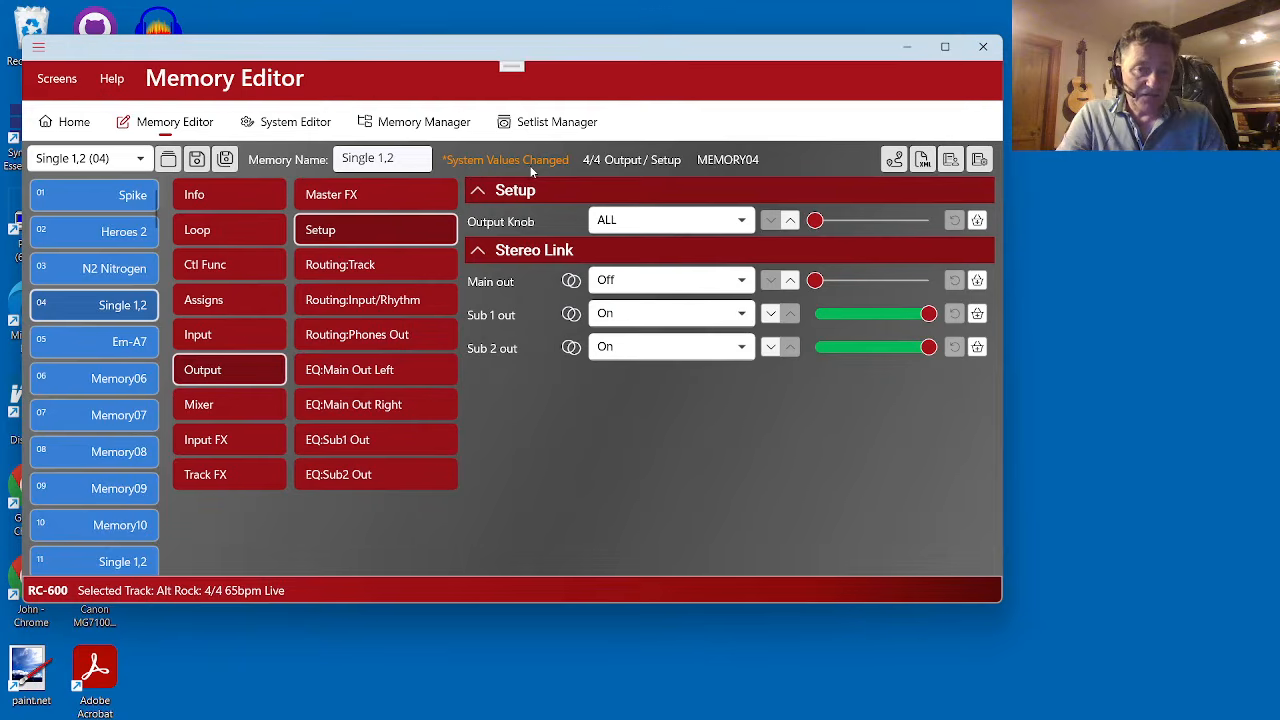
- Compare the Stereo Link settings across memories Em-A7, Memory07 and Single 1,2, and check the level controlling Sub 2 out
{"action": "left_click", "coordinate": [122, 346]}
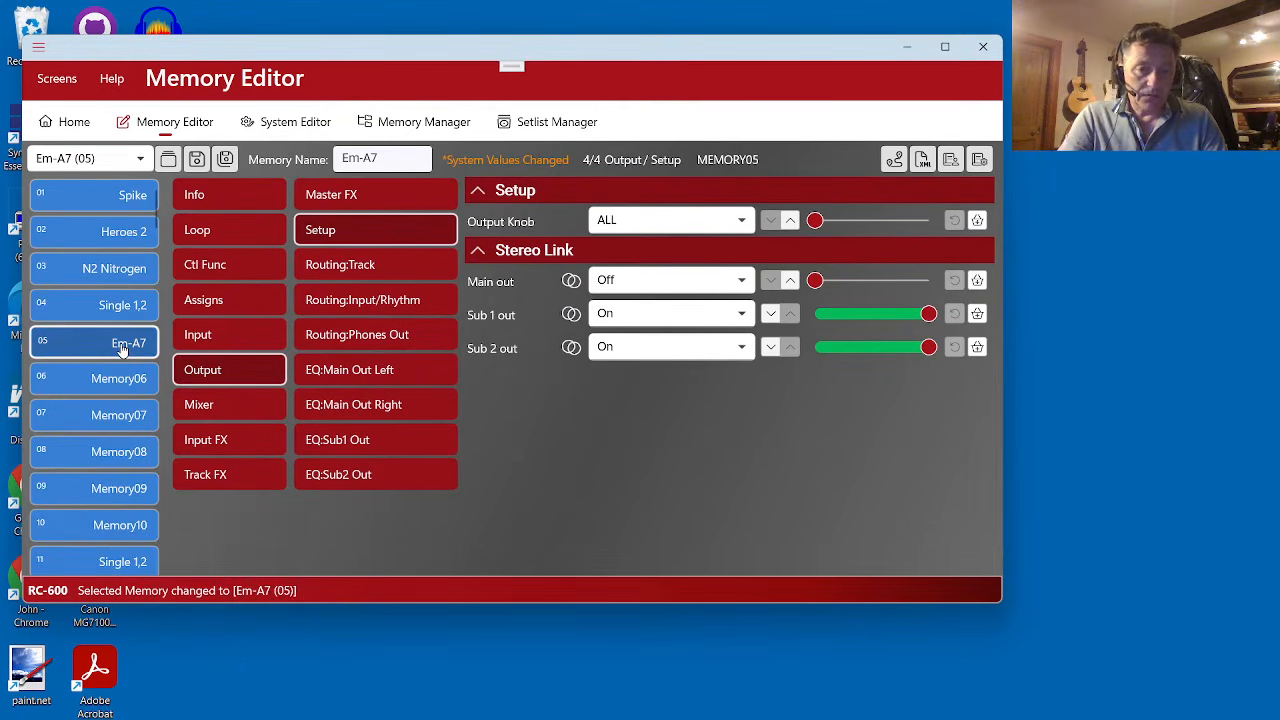
{"action": "left_click", "coordinate": [120, 418]}
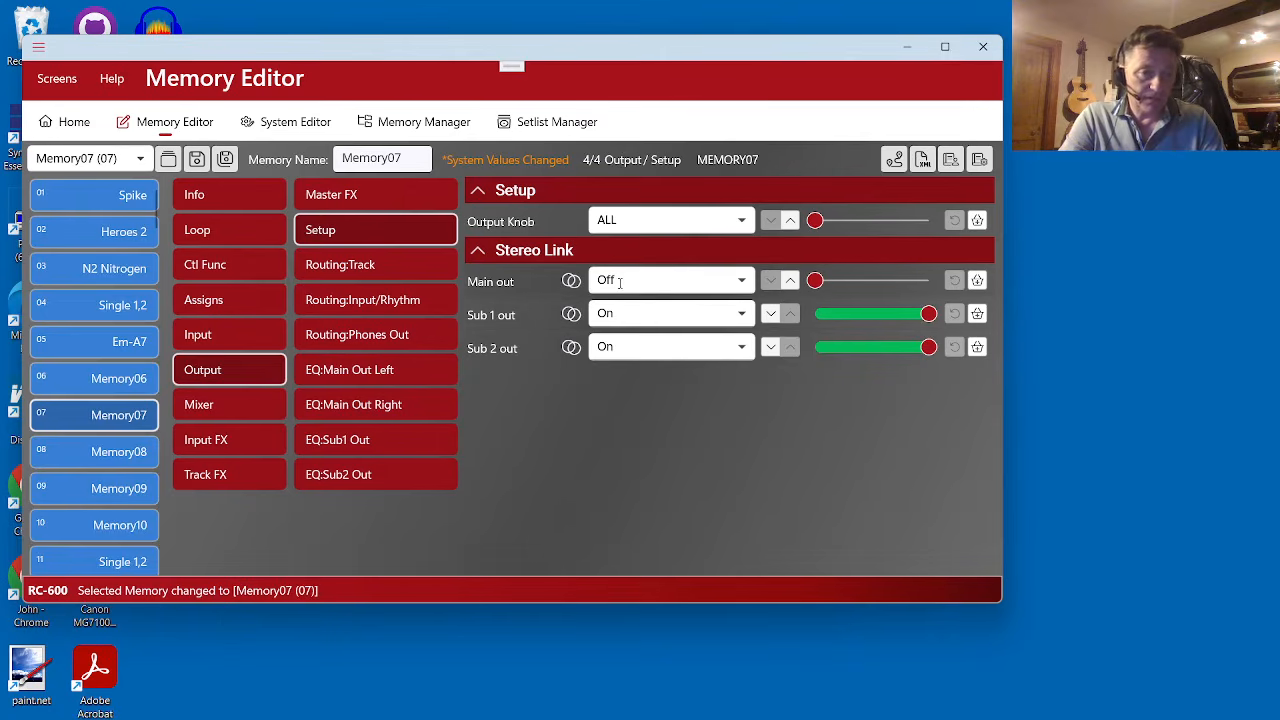
{"action": "left_click", "coordinate": [124, 344]}
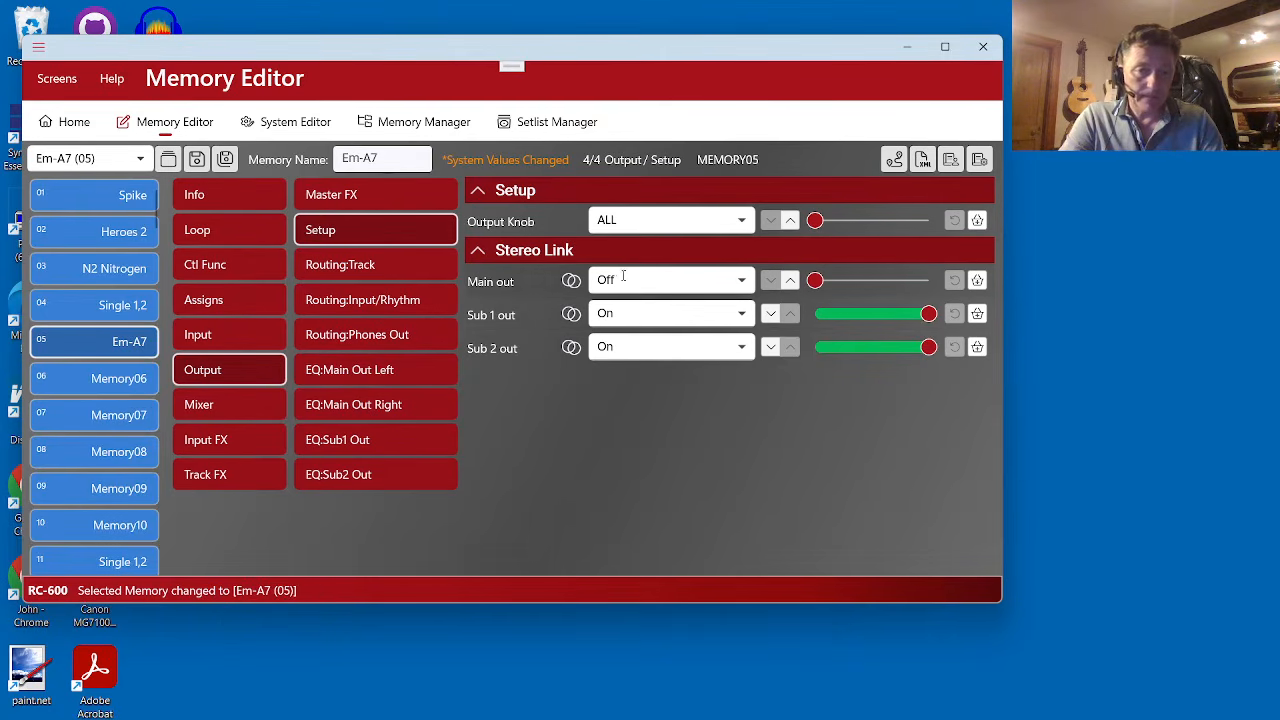
{"action": "left_click", "coordinate": [123, 306]}
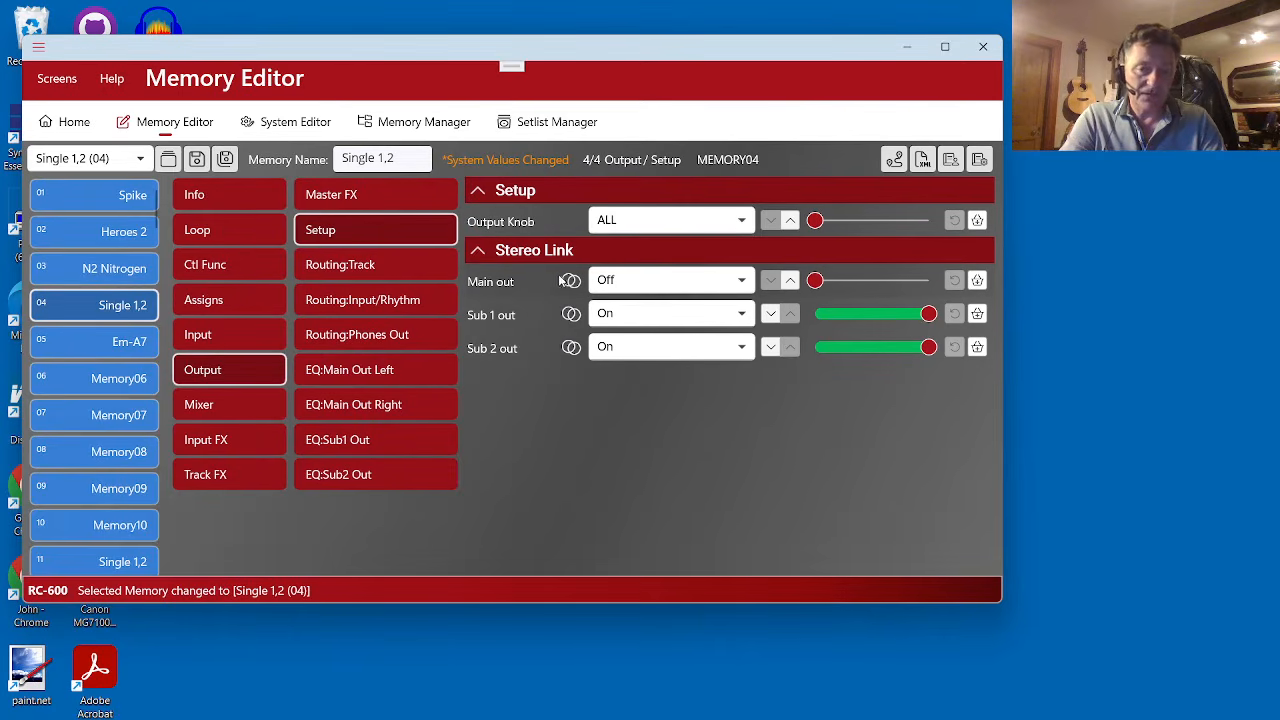
{"action": "mouse_move", "coordinate": [580, 350]}
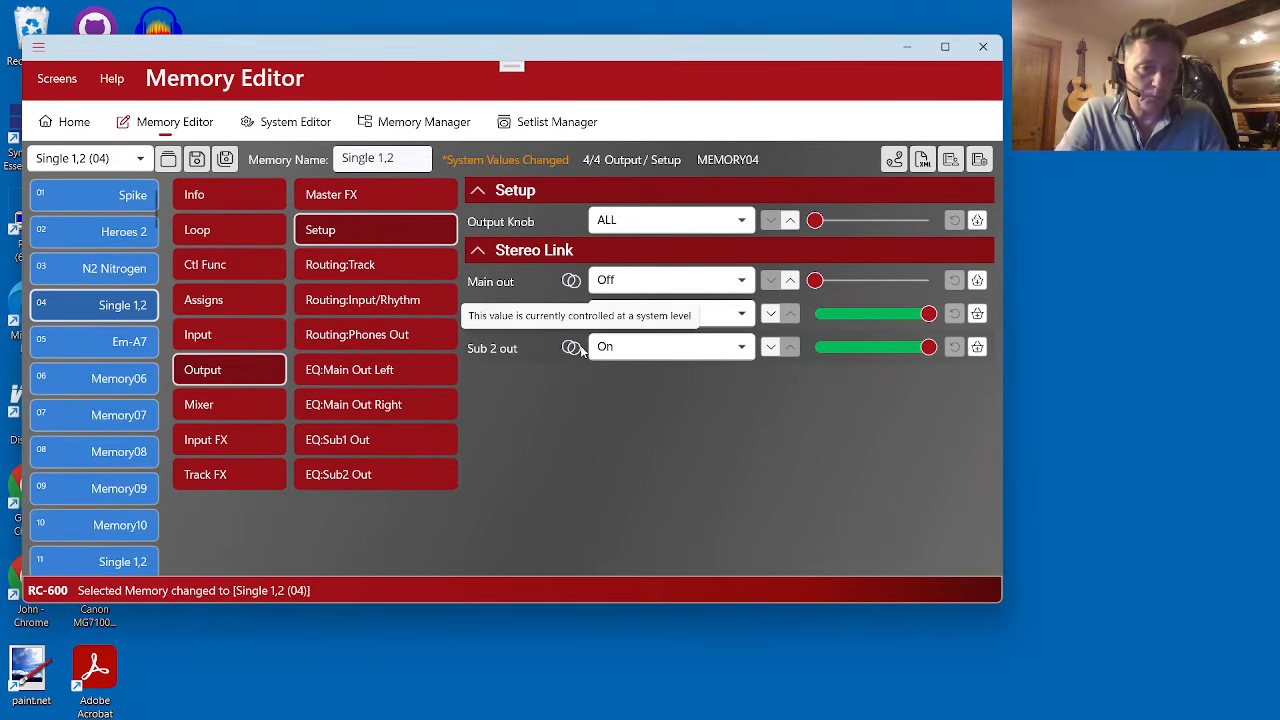
- Set the Main out stereo link to On from memory Em-A7
{"action": "left_click", "coordinate": [118, 344]}
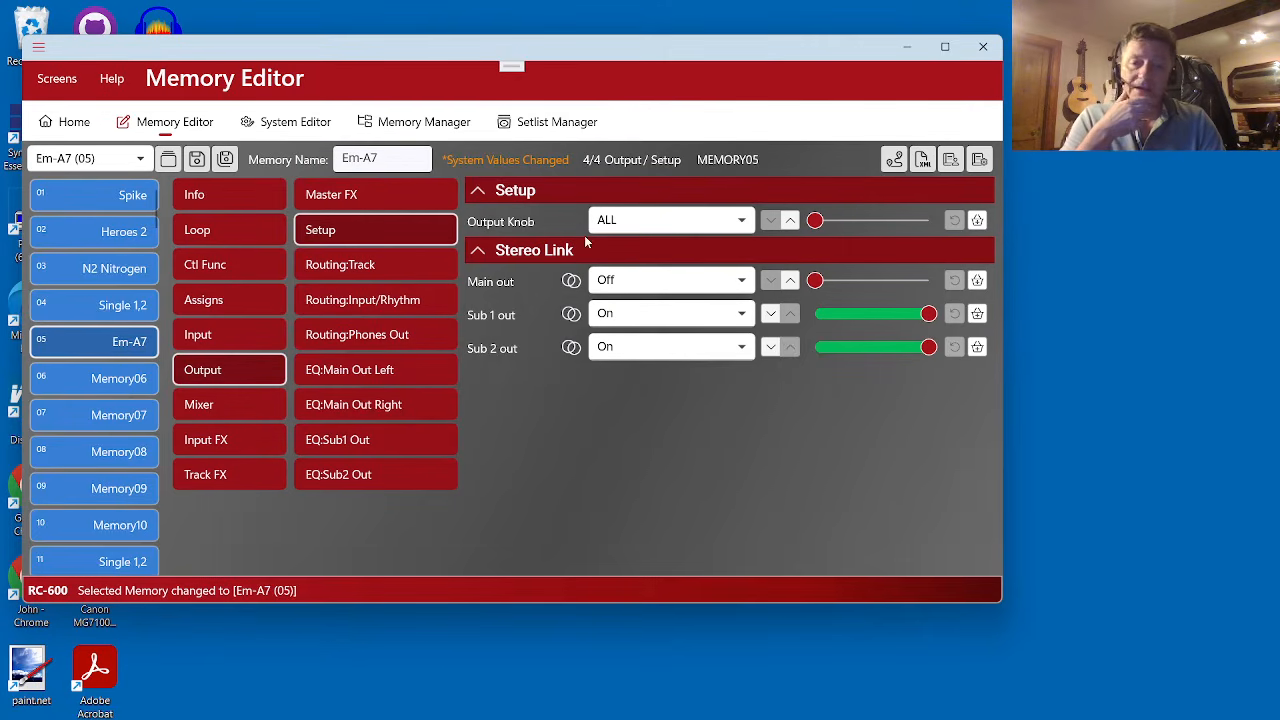
{"action": "left_click", "coordinate": [790, 283]}
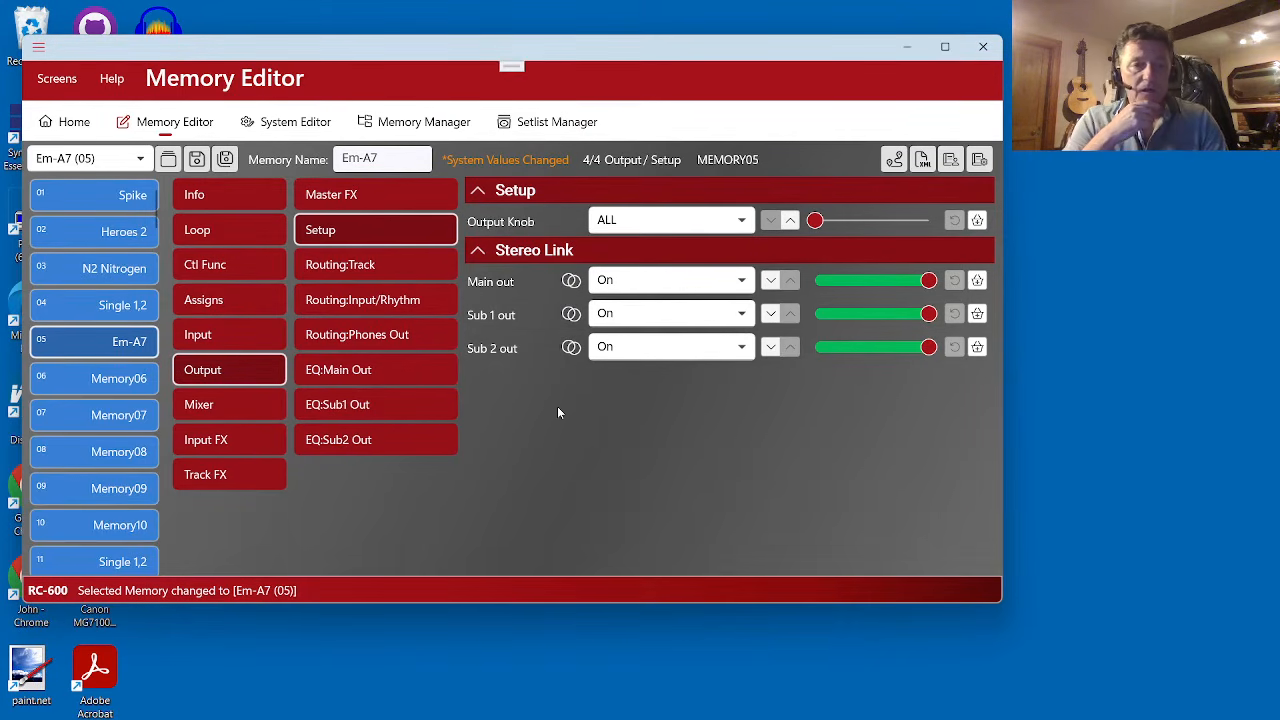
- Try to quit the editor without saving the changed file, and cancel at the final confirmation
{"action": "left_click", "coordinate": [38, 47]}
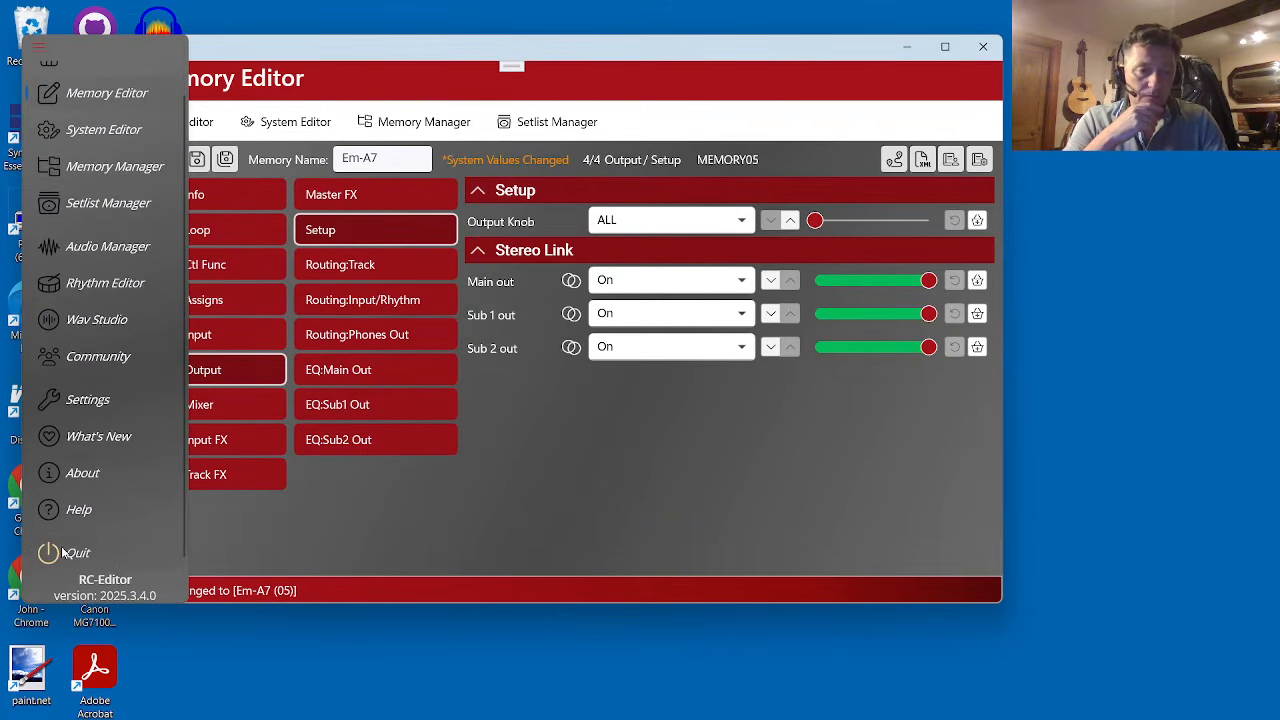
{"action": "left_click", "coordinate": [64, 528]}
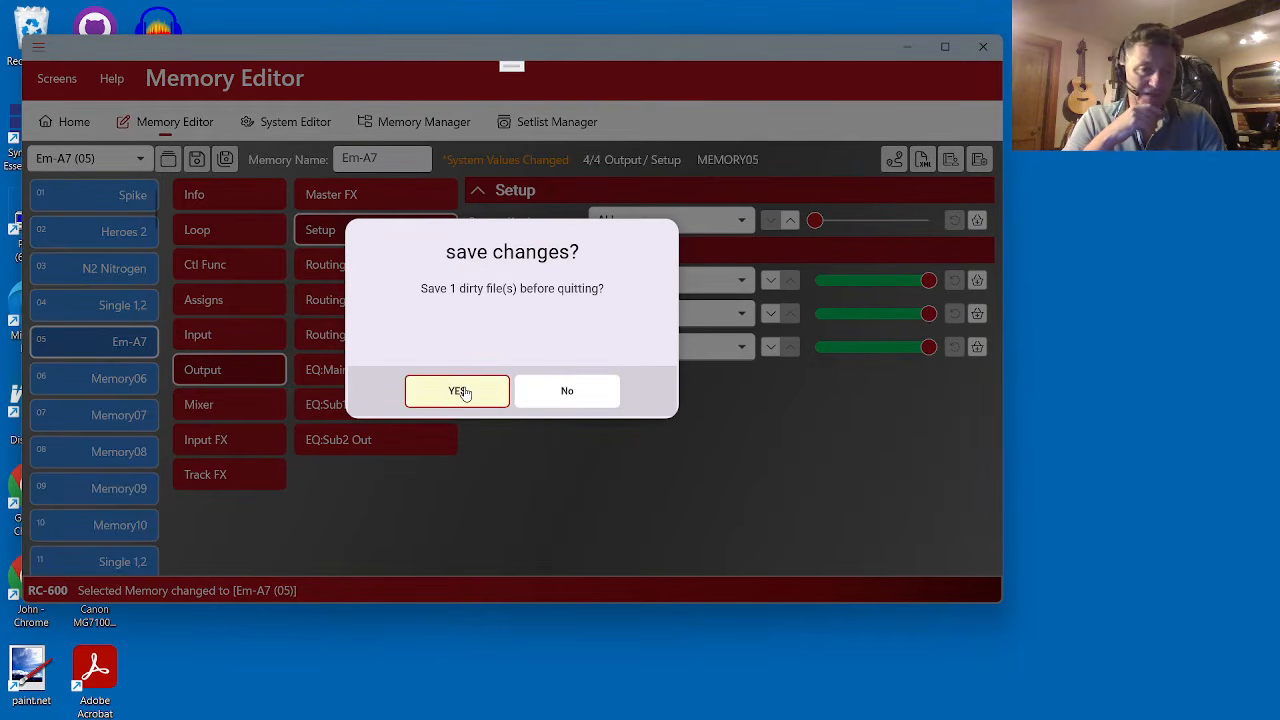
{"action": "left_click", "coordinate": [569, 392]}
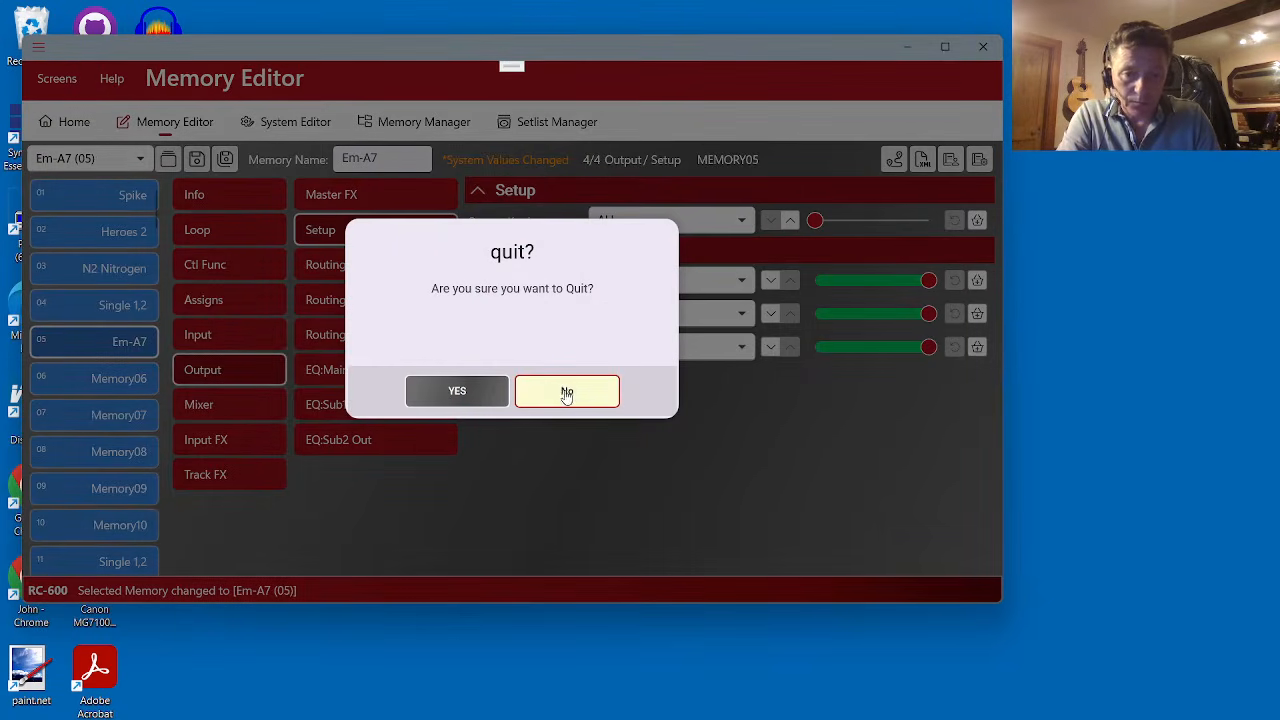
{"action": "left_click", "coordinate": [566, 393]}
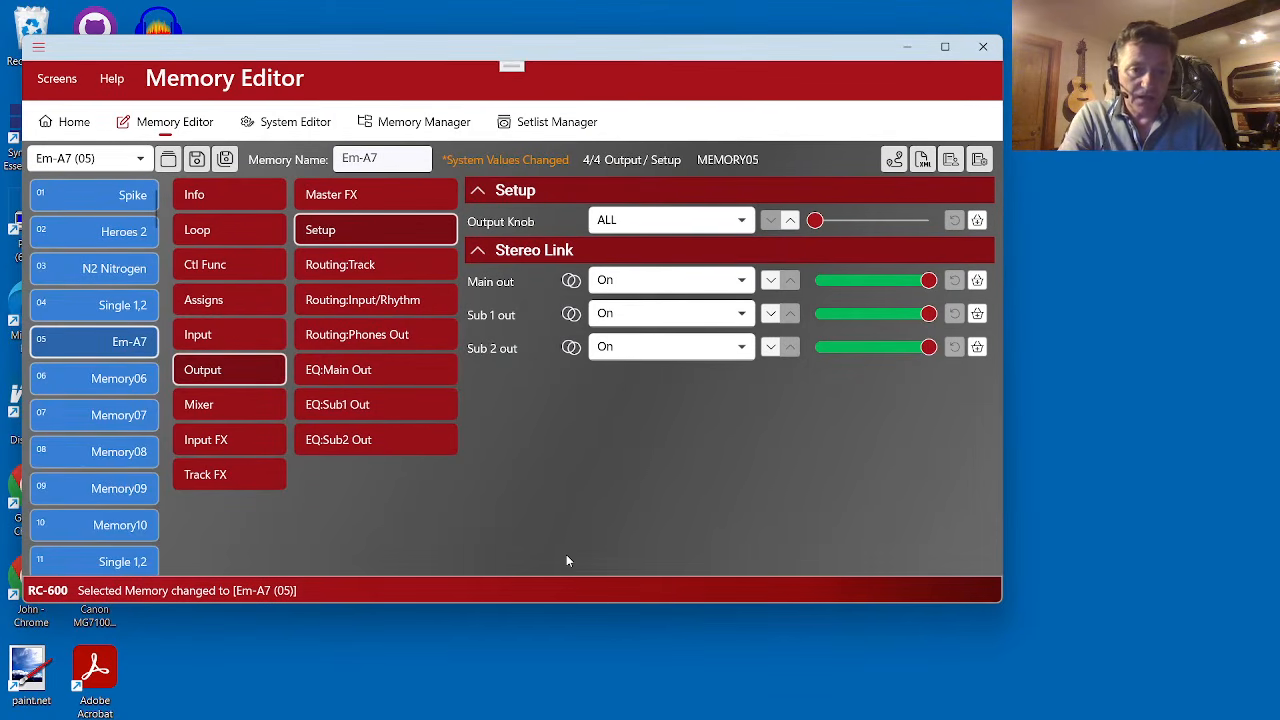
- Examine the Phones Out and Input/Rhythm routing of memory Em-A7, covering the Main, Sub1, Sub2, Phones and Rhythm sections
{"action": "left_click", "coordinate": [388, 340]}
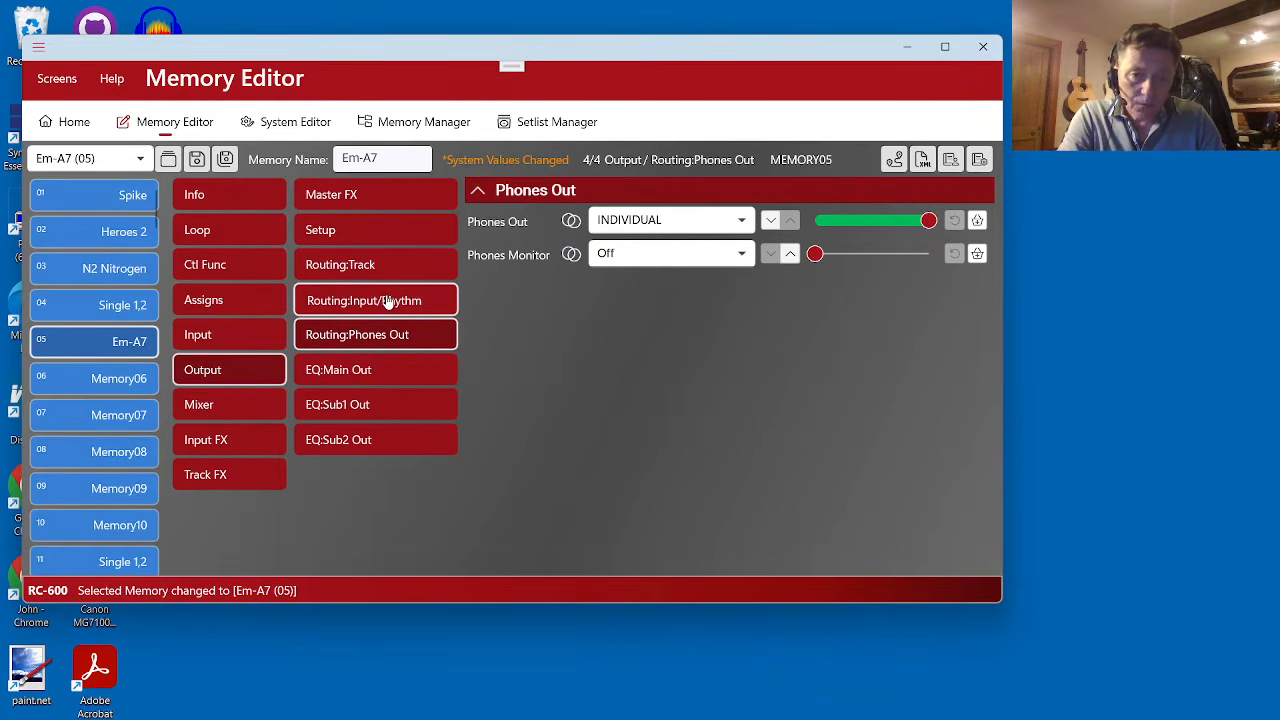
{"action": "left_click", "coordinate": [388, 302]}
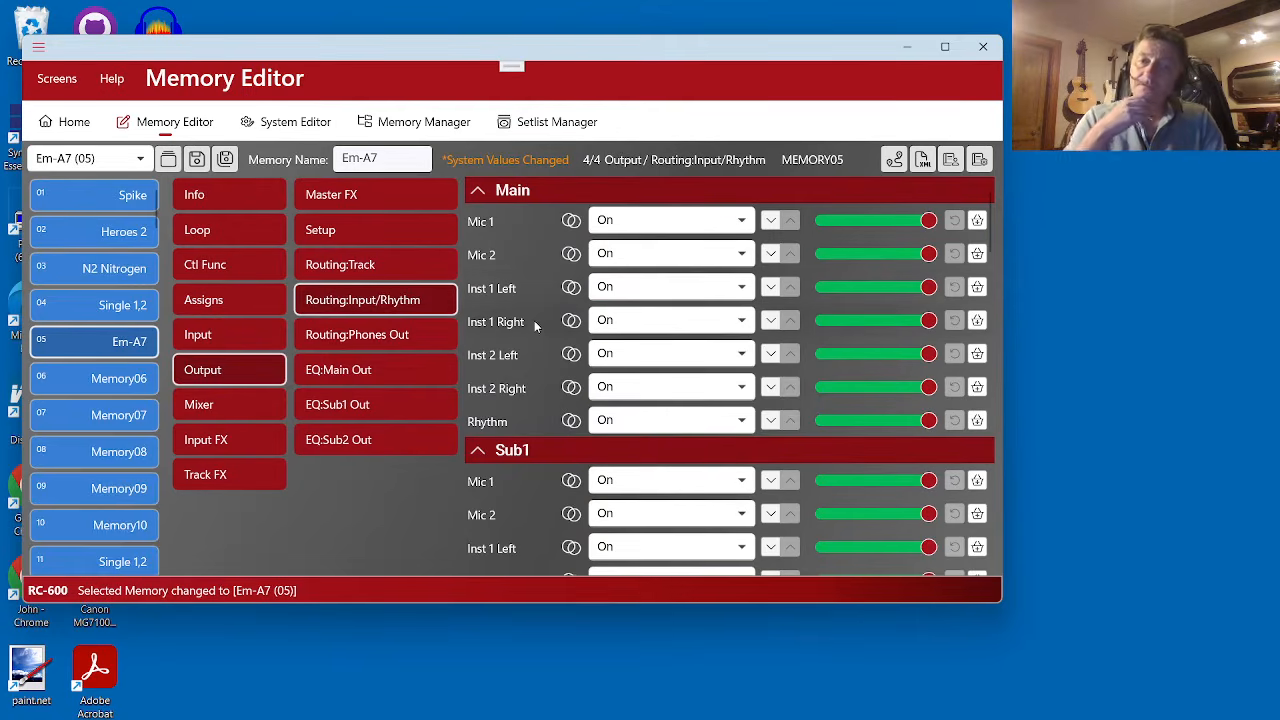
{"action": "scroll", "coordinate": [546, 308], "scroll_direction": "down", "scroll_amount": 10}
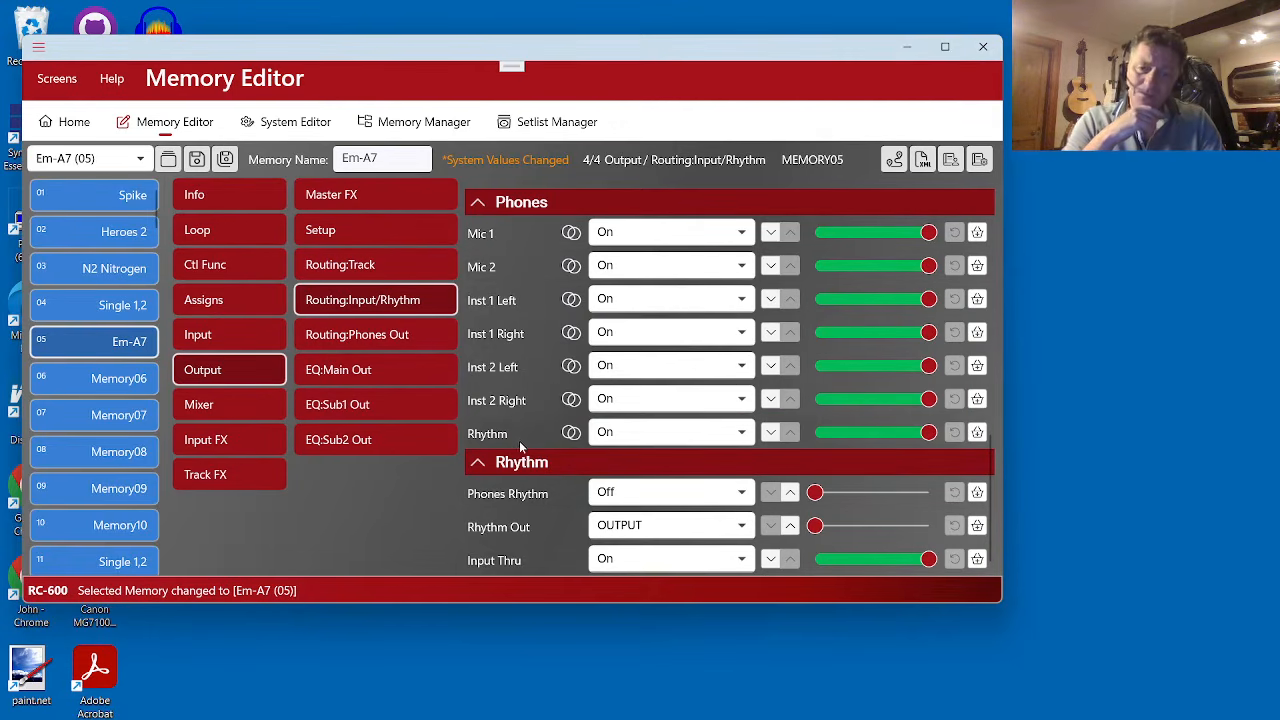
{"action": "scroll", "coordinate": [505, 293], "scroll_direction": "up", "scroll_amount": 10}
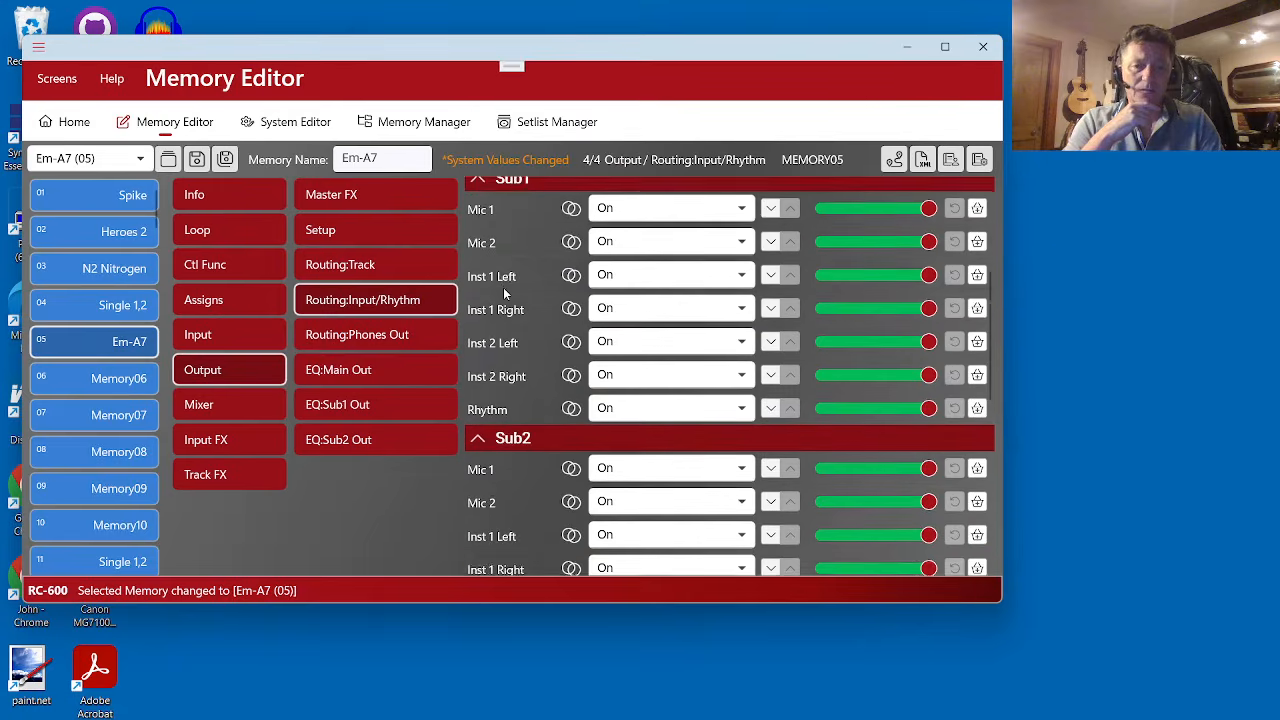
{"action": "scroll", "coordinate": [504, 289], "scroll_direction": "down", "scroll_amount": 8}
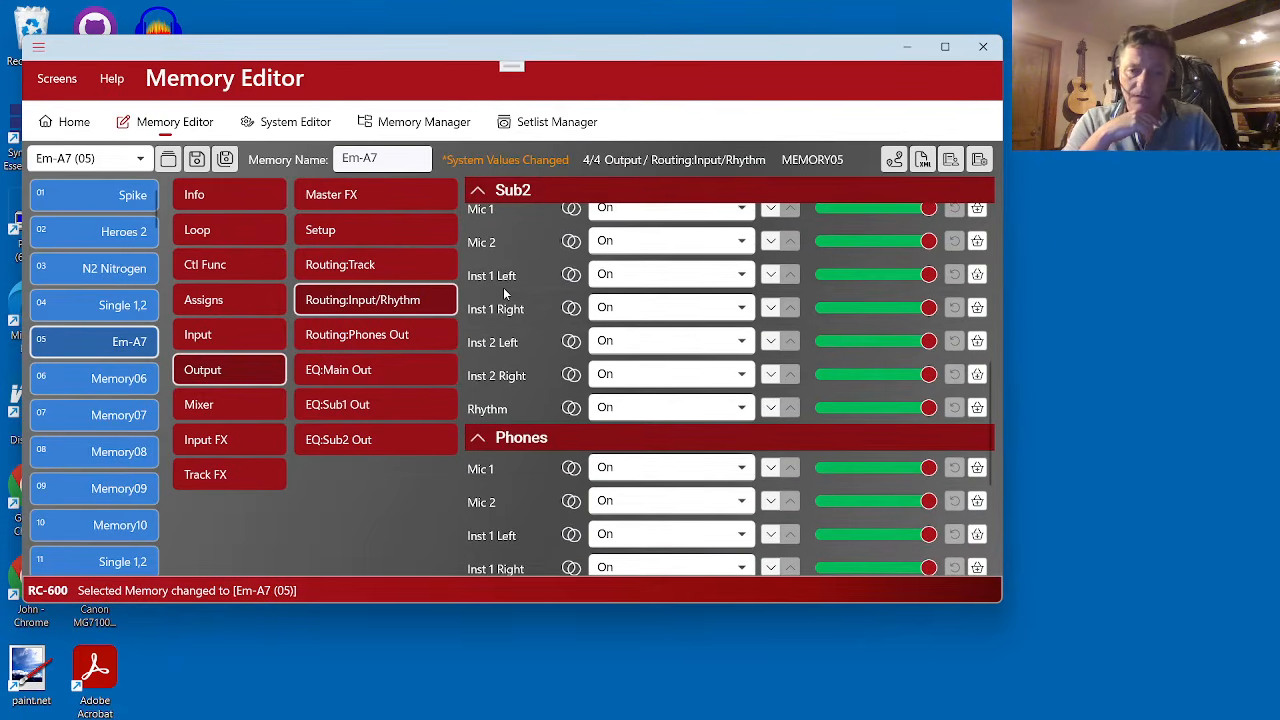
{"action": "scroll", "coordinate": [503, 290], "scroll_direction": "down", "scroll_amount": 1}
{"action": "scroll", "coordinate": [505, 293], "scroll_direction": "up", "scroll_amount": 1}
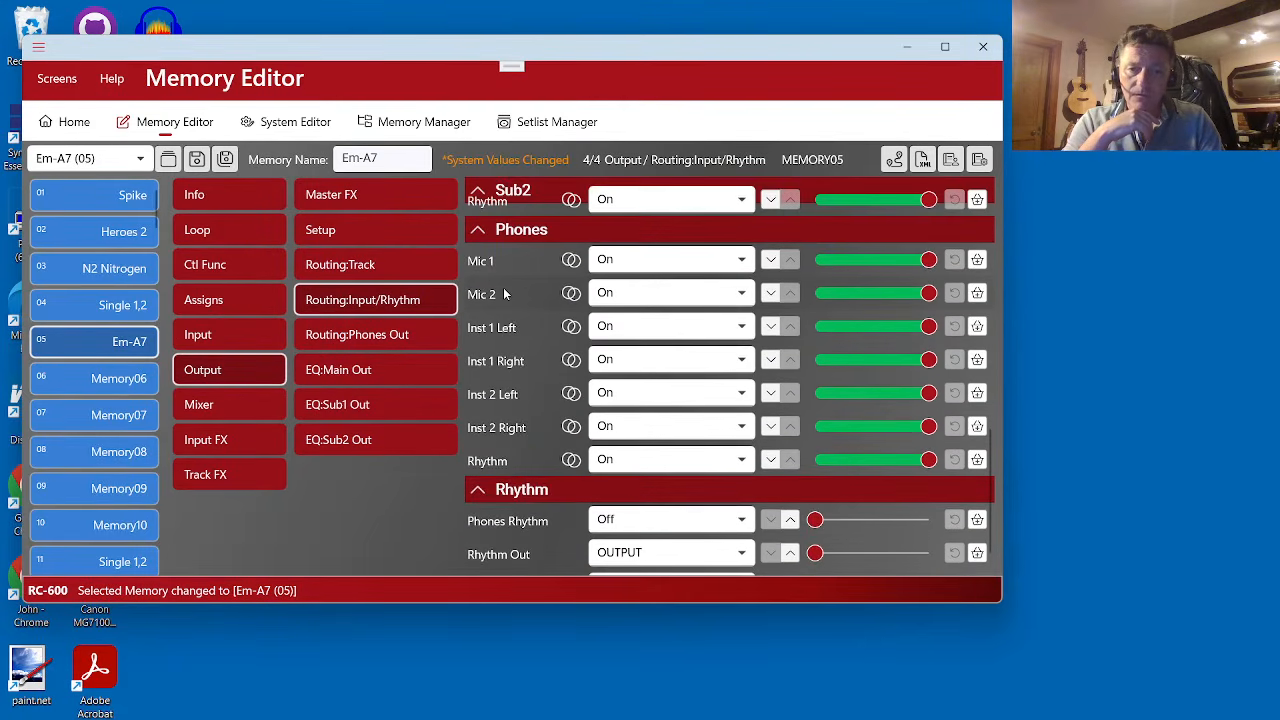
{"action": "scroll", "coordinate": [505, 293], "scroll_direction": "down", "scroll_amount": 1}
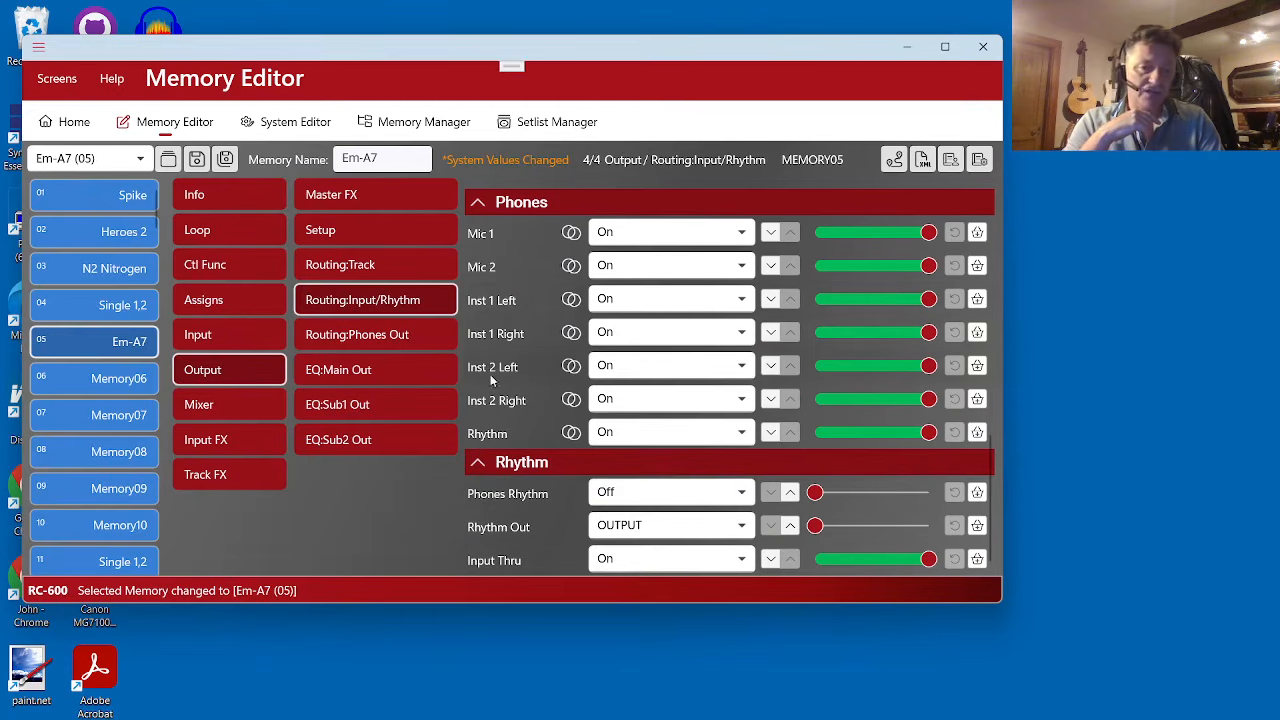
- Review the track routing of memory Em-A7 for the Main, Sub1, Sub2 and Phones outputs
{"action": "left_click", "coordinate": [365, 277]}
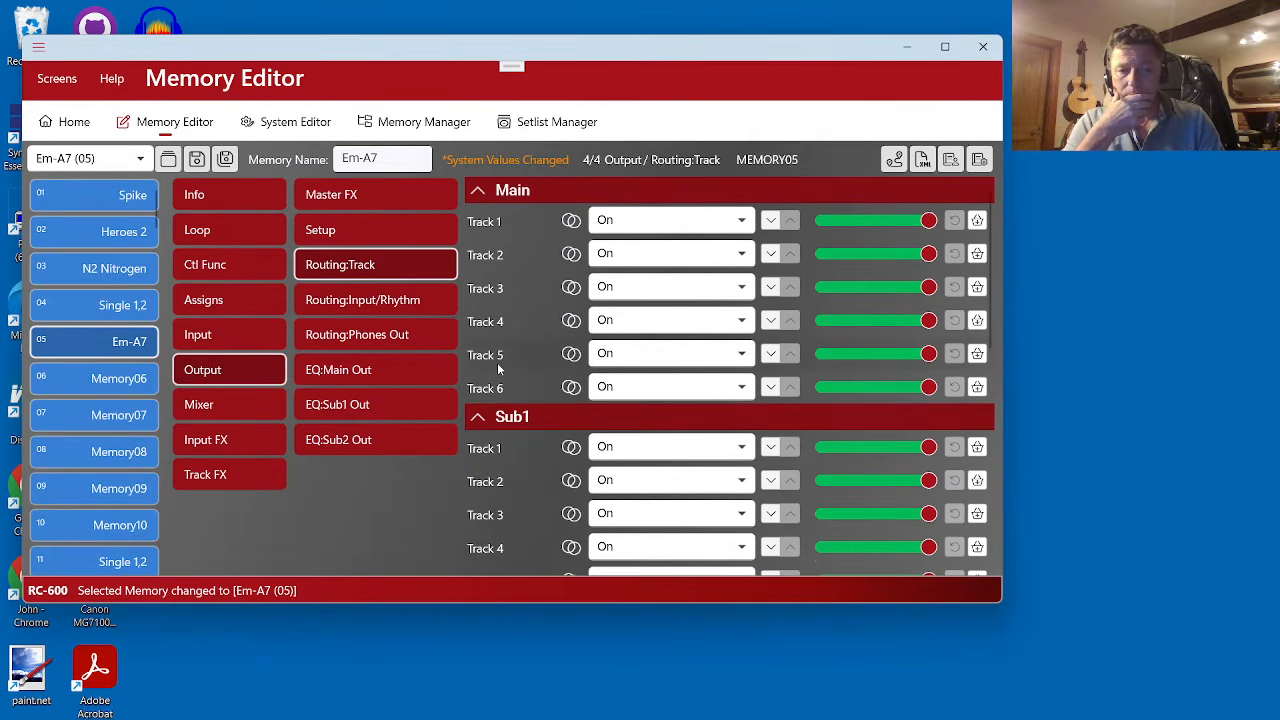
{"action": "scroll", "coordinate": [502, 364], "scroll_direction": "down", "scroll_amount": 5}
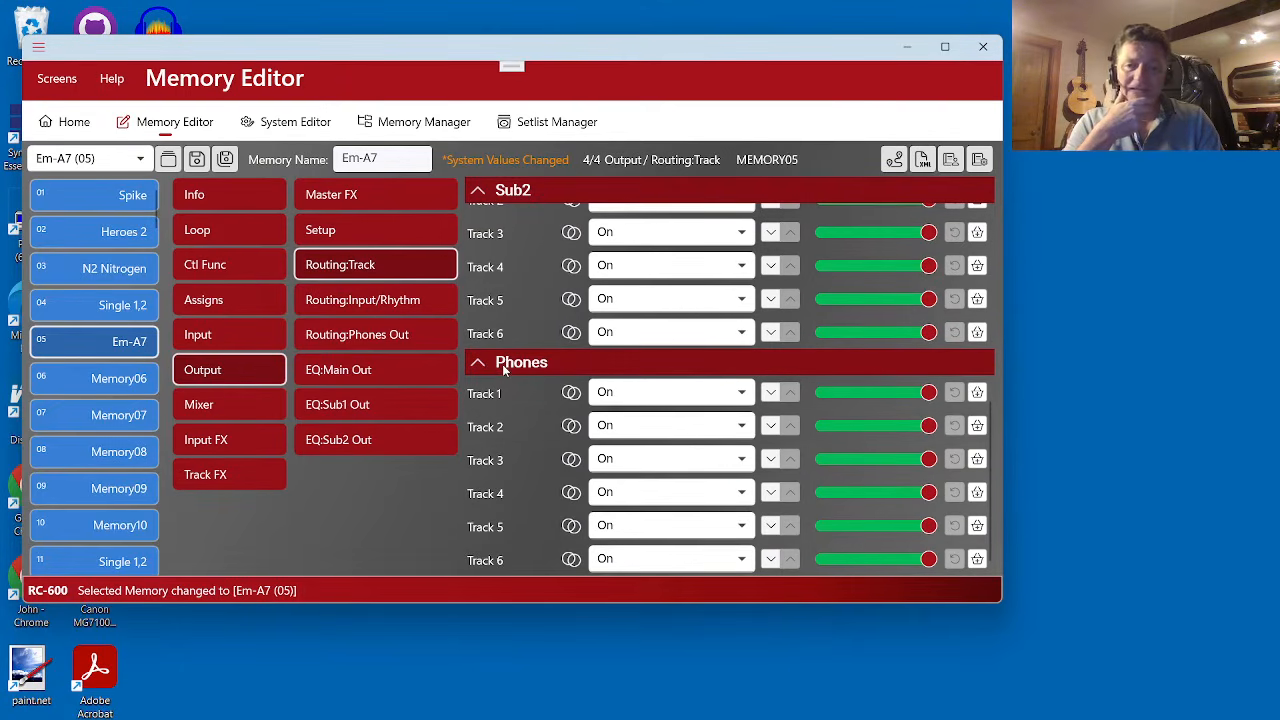
{"action": "scroll", "coordinate": [500, 477], "scroll_direction": "up", "scroll_amount": 5}
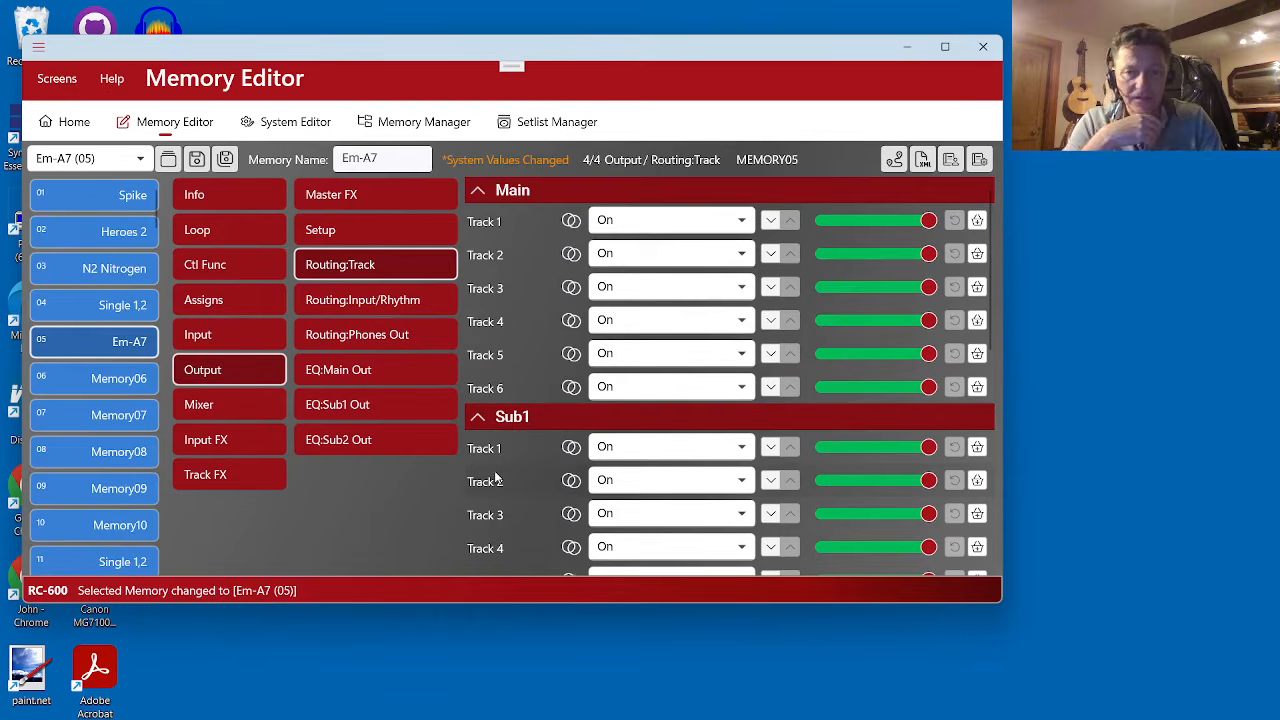
- Open the route map of memory Em-A7 and look over its Track Routing and Input Routing grids
{"action": "left_click", "coordinate": [893, 161]}
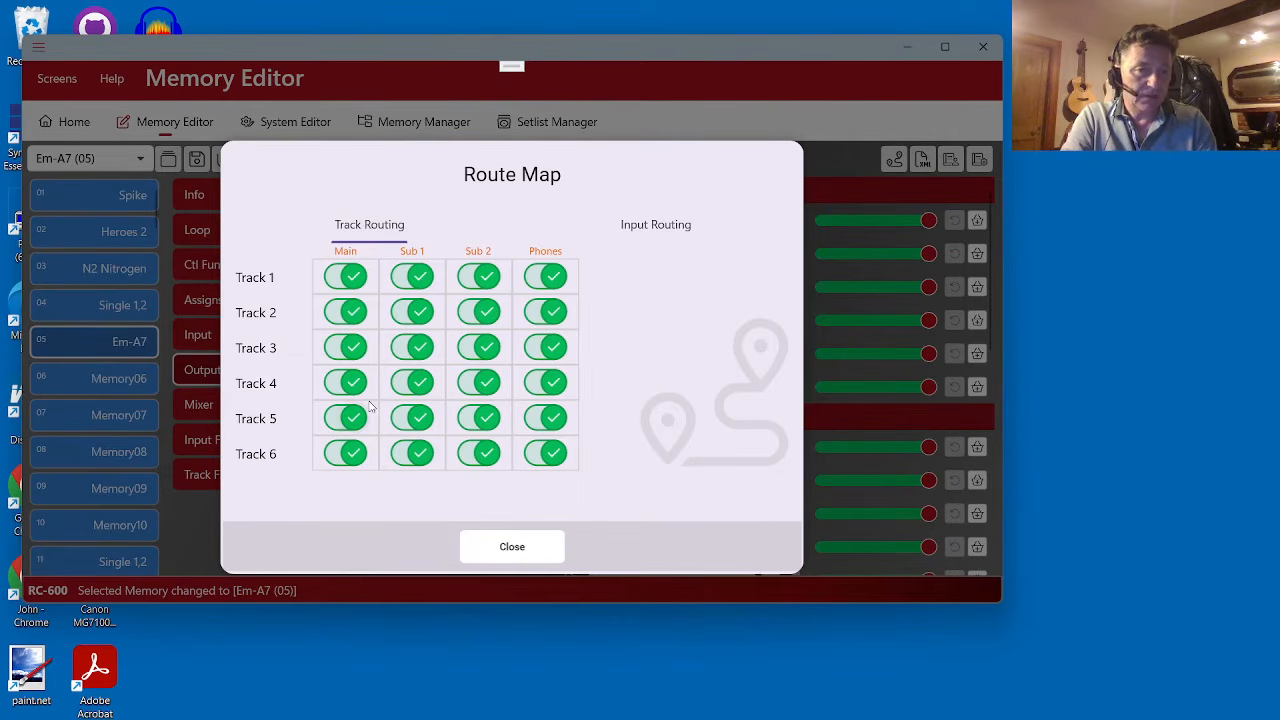
{"action": "left_click", "coordinate": [667, 230]}
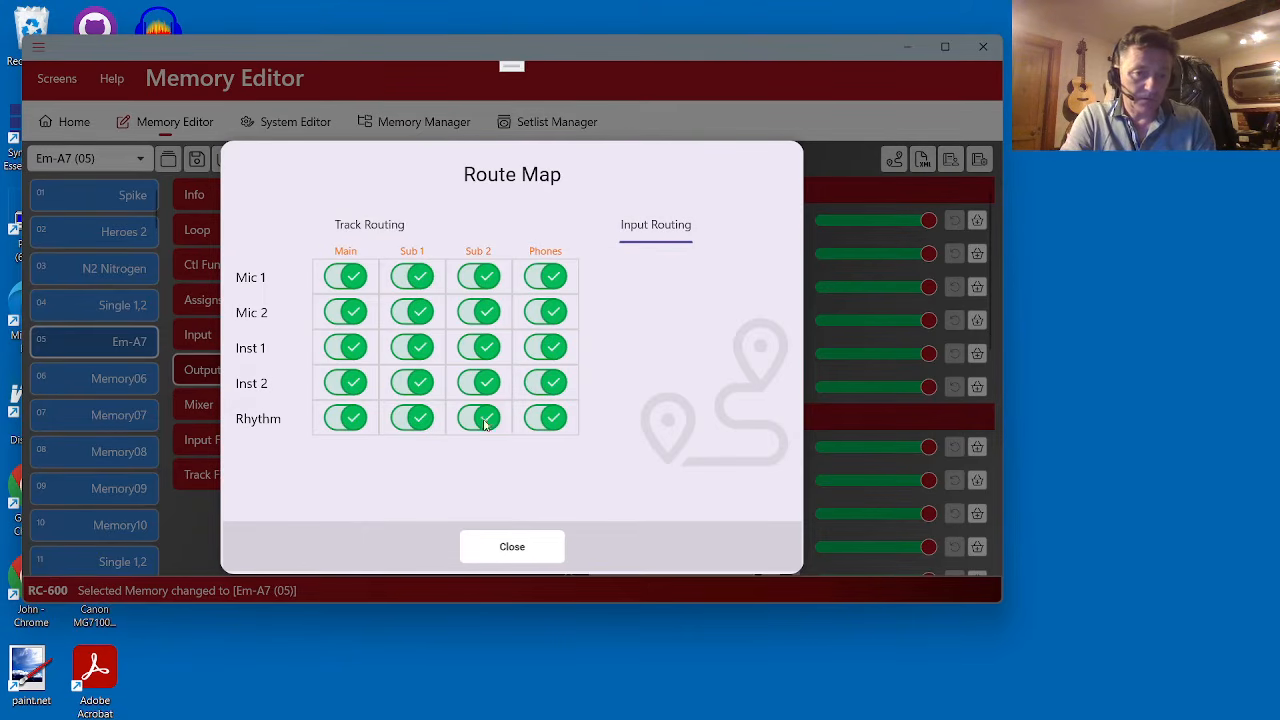
{"action": "left_click", "coordinate": [386, 238]}
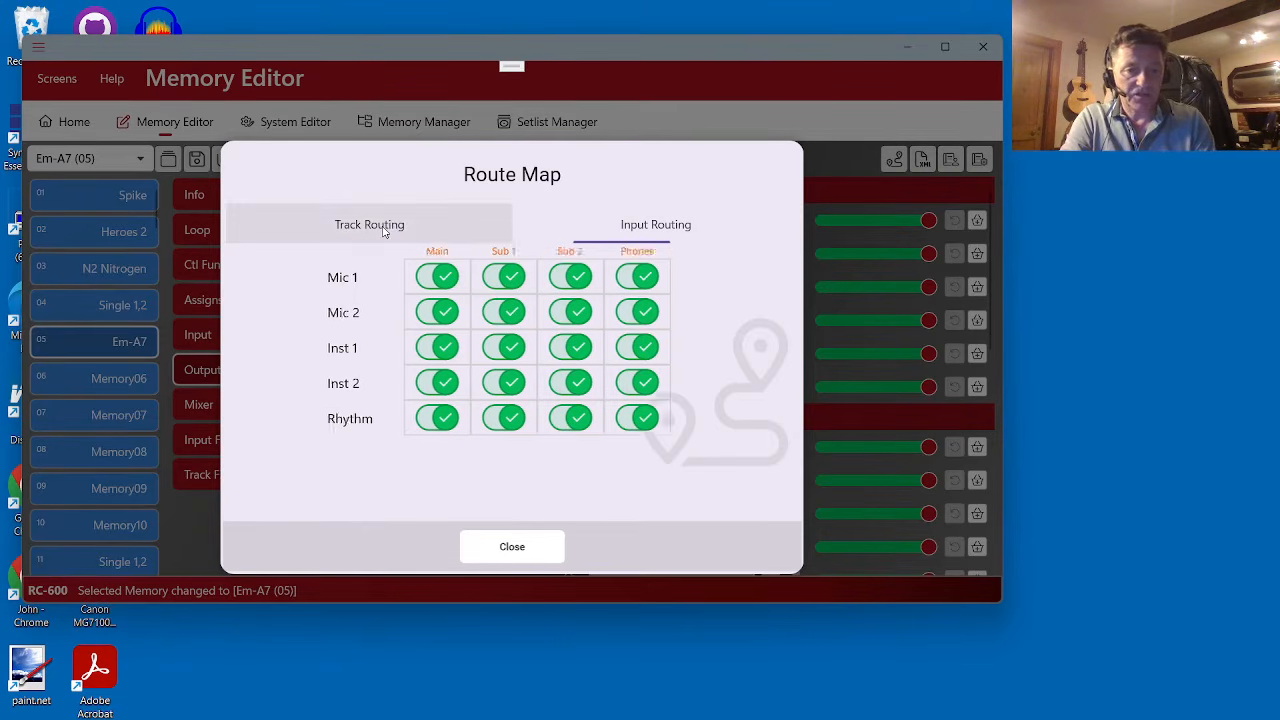
- Switch off routing of Track 1 to Phones, Track 2 to Sub 1 and Sub 2, Track 3 to Main, and Track 4 to Sub 2
{"action": "left_click", "coordinate": [544, 280]}
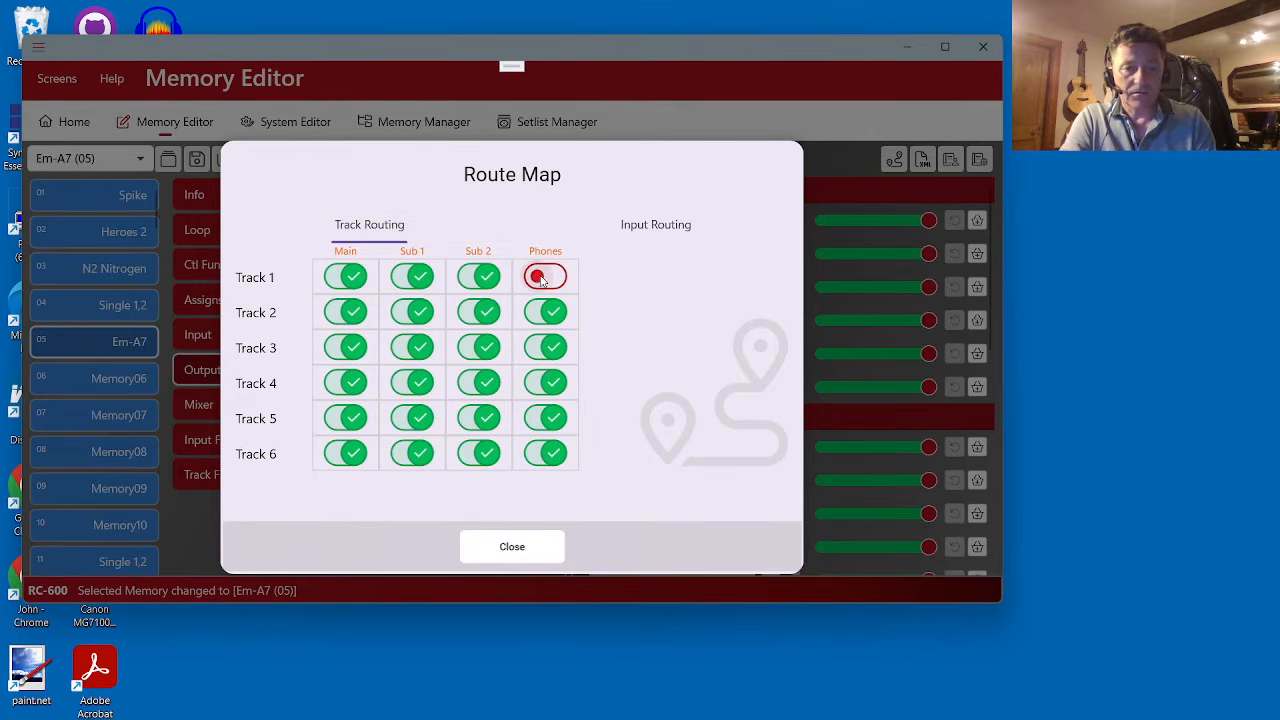
{"action": "left_click", "coordinate": [478, 312]}
{"action": "left_click", "coordinate": [410, 312]}
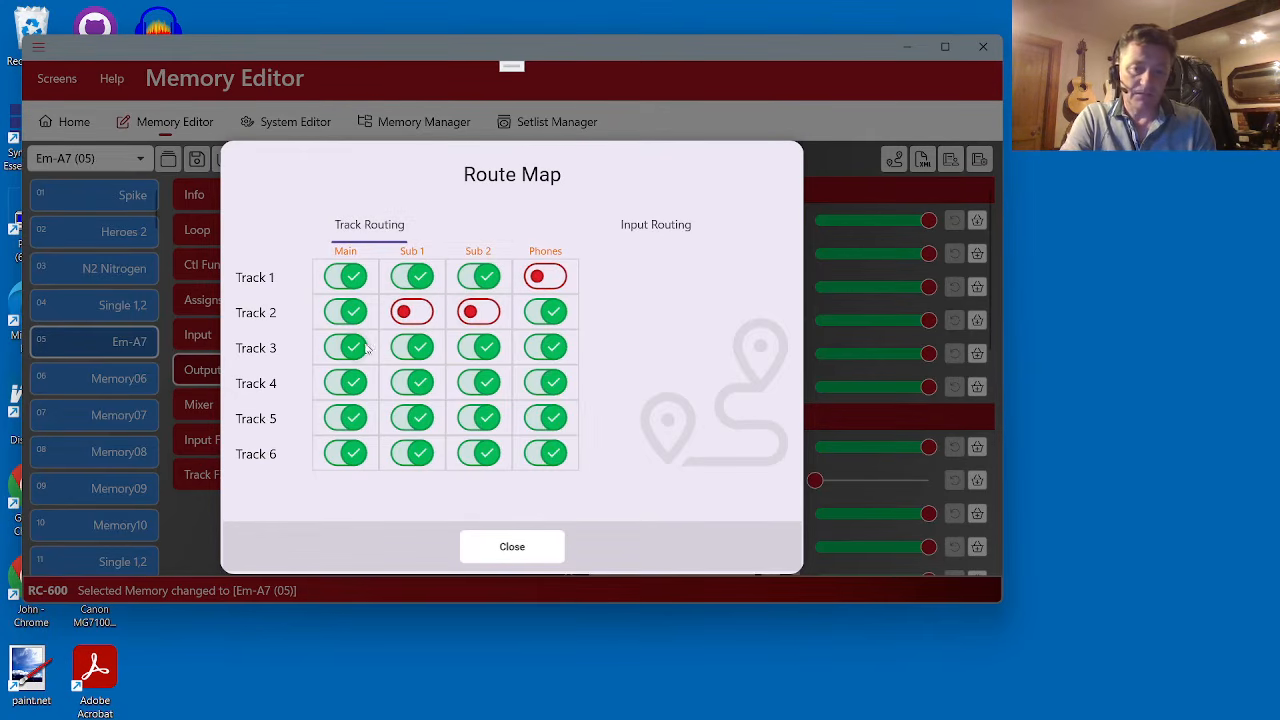
{"action": "left_click", "coordinate": [343, 348]}
{"action": "left_click", "coordinate": [478, 382]}
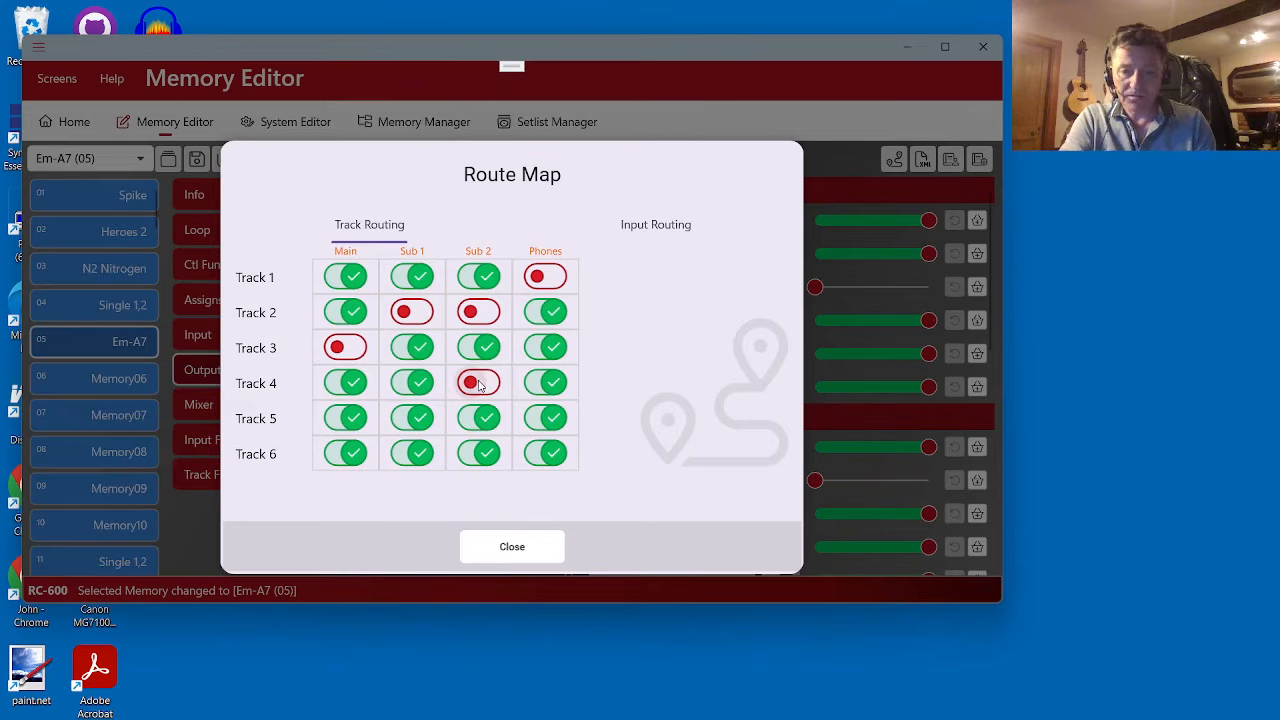
- Switch off routing of Track 6 to Sub 2 in the track routing grid and close the route map
{"action": "left_click", "coordinate": [480, 455]}
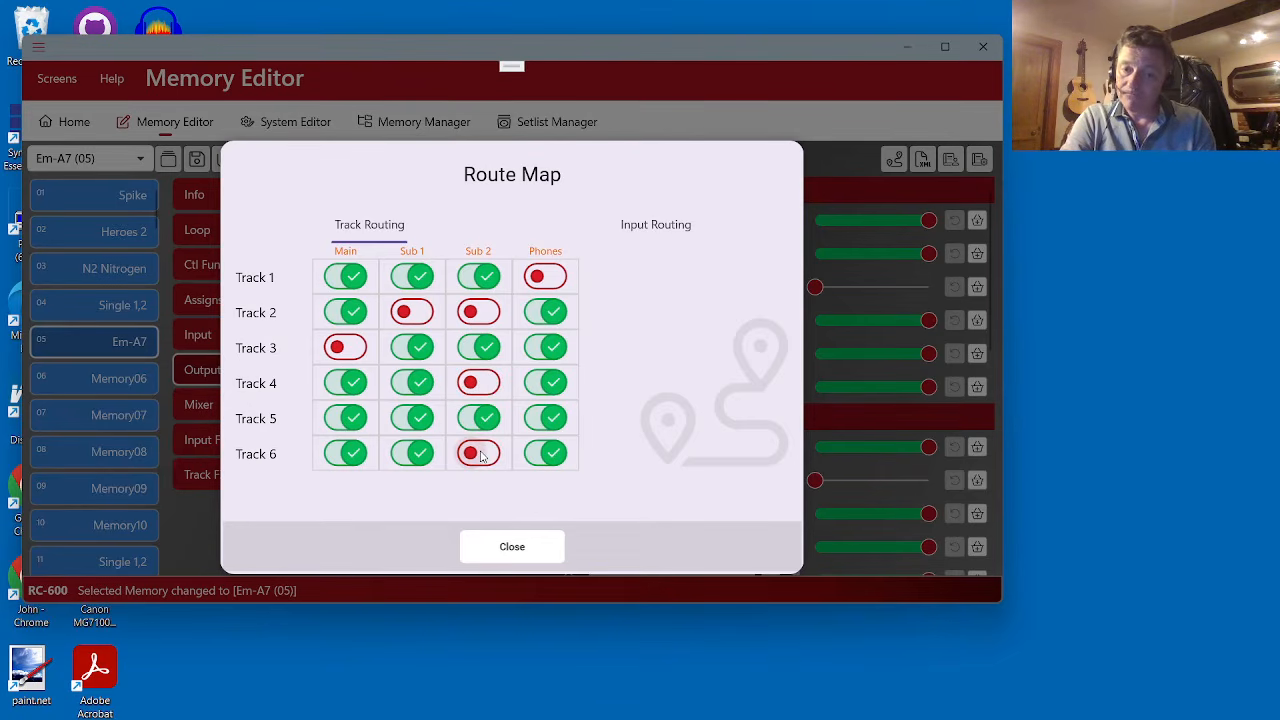
{"action": "left_click", "coordinate": [525, 553]}
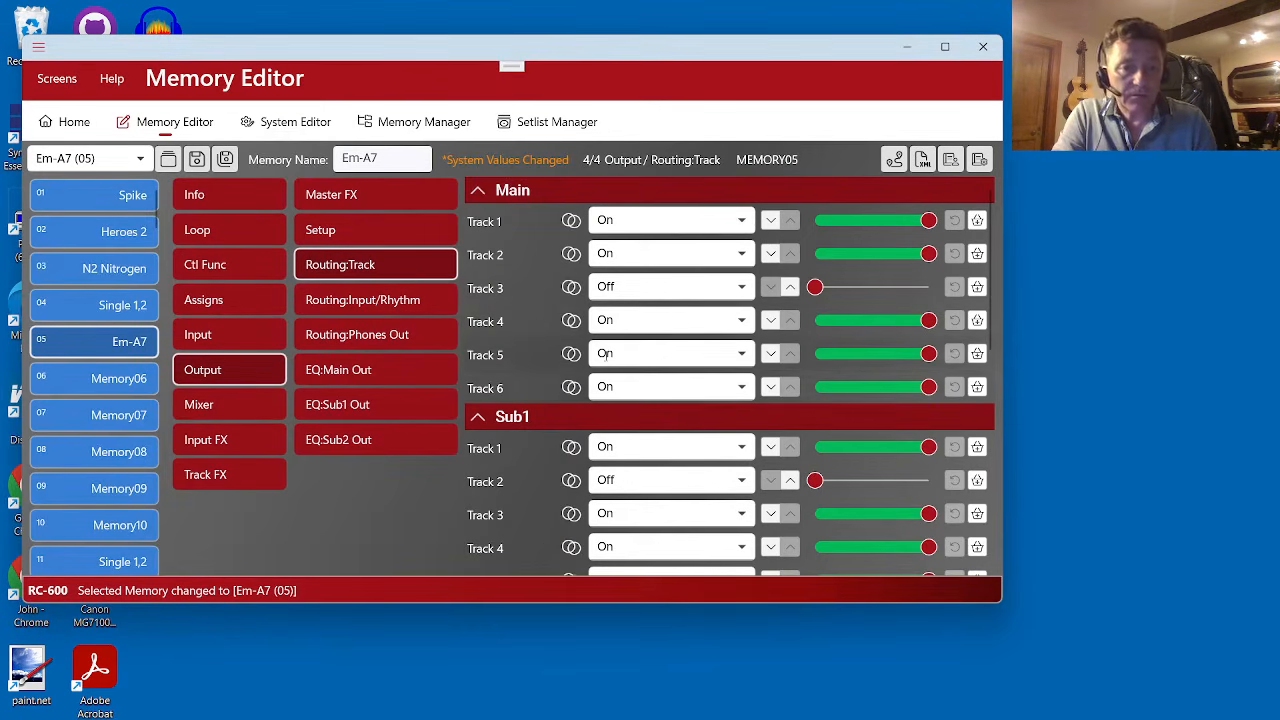
- Set the output Stereo Link of Main out, Sub 1 out and Sub 2 out to Off for memory Em-A7
{"action": "left_click", "coordinate": [390, 238]}
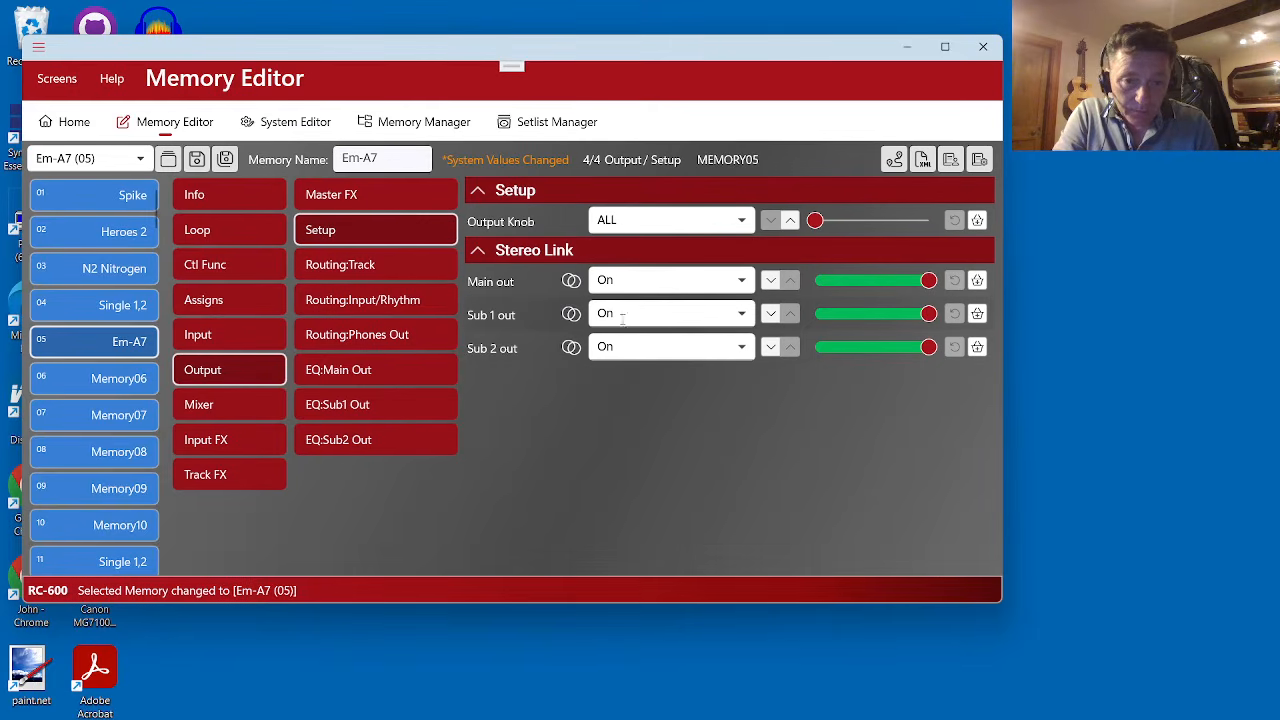
{"action": "left_click", "coordinate": [770, 280]}
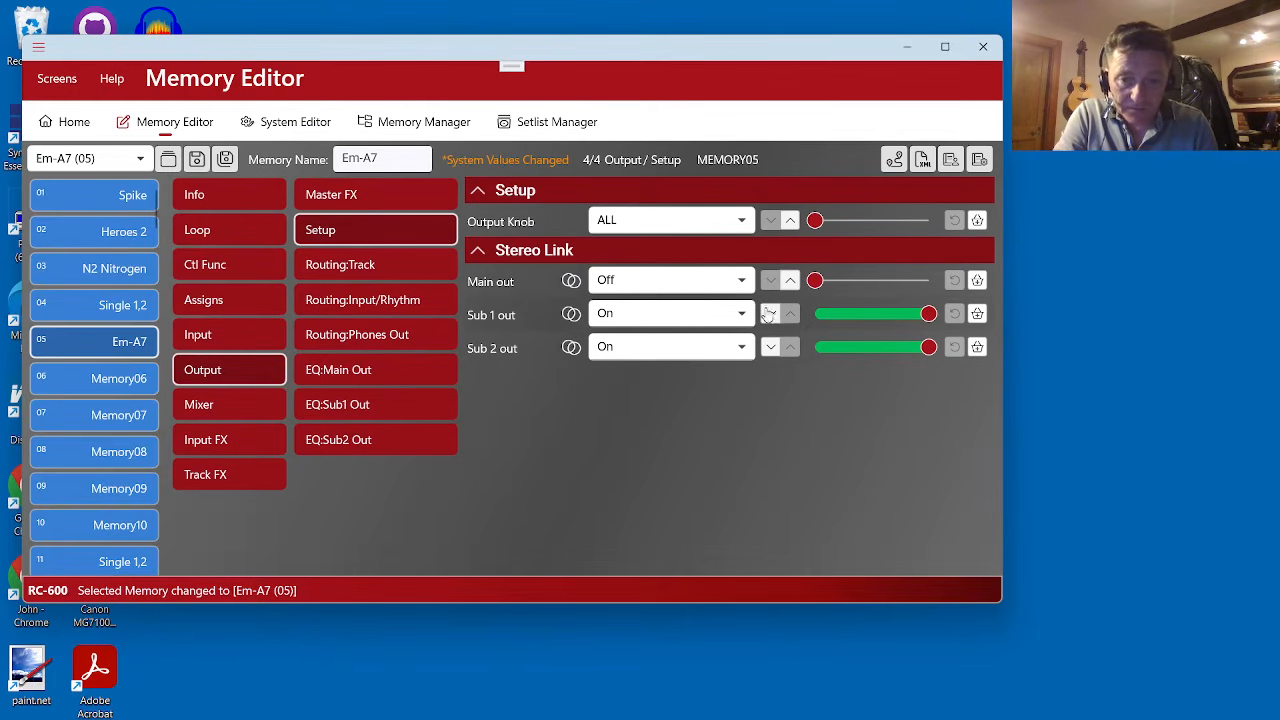
{"action": "left_click", "coordinate": [770, 314]}
{"action": "left_click", "coordinate": [770, 350]}
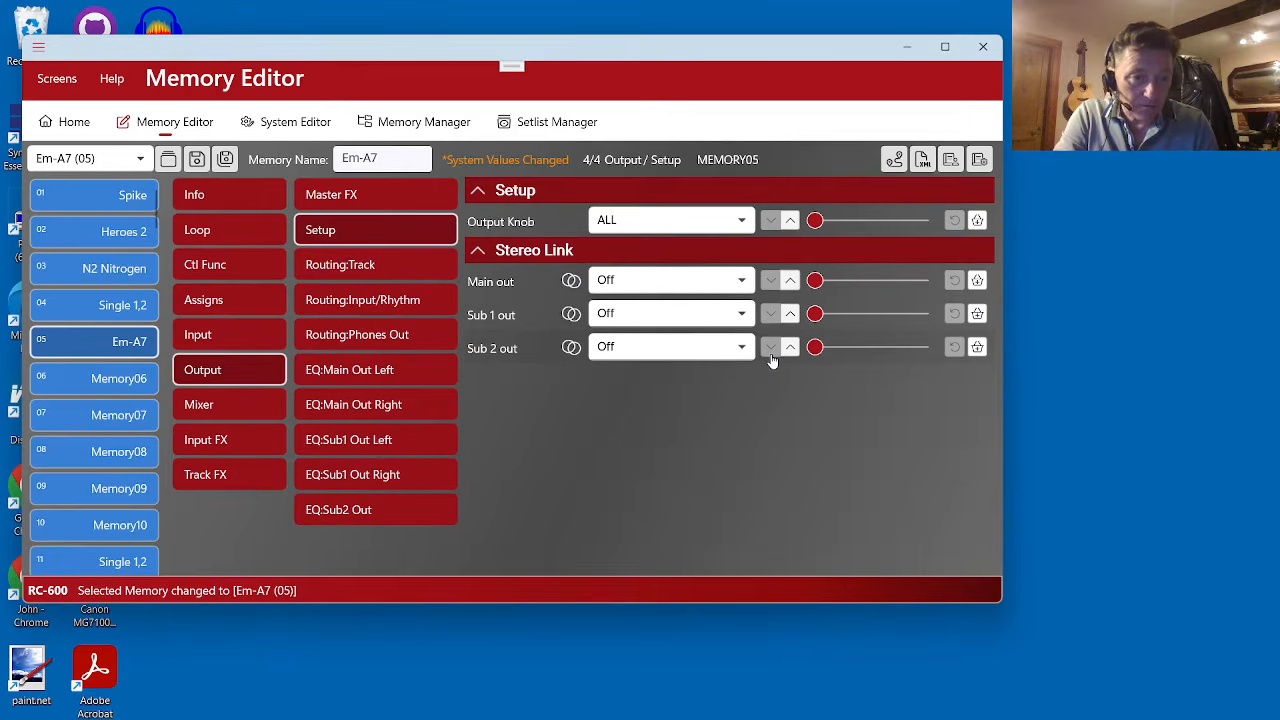
- Set the input Stereo Link of Mic, Inst 1 and Inst 2 to Off in the input setup
{"action": "left_click", "coordinate": [245, 343]}
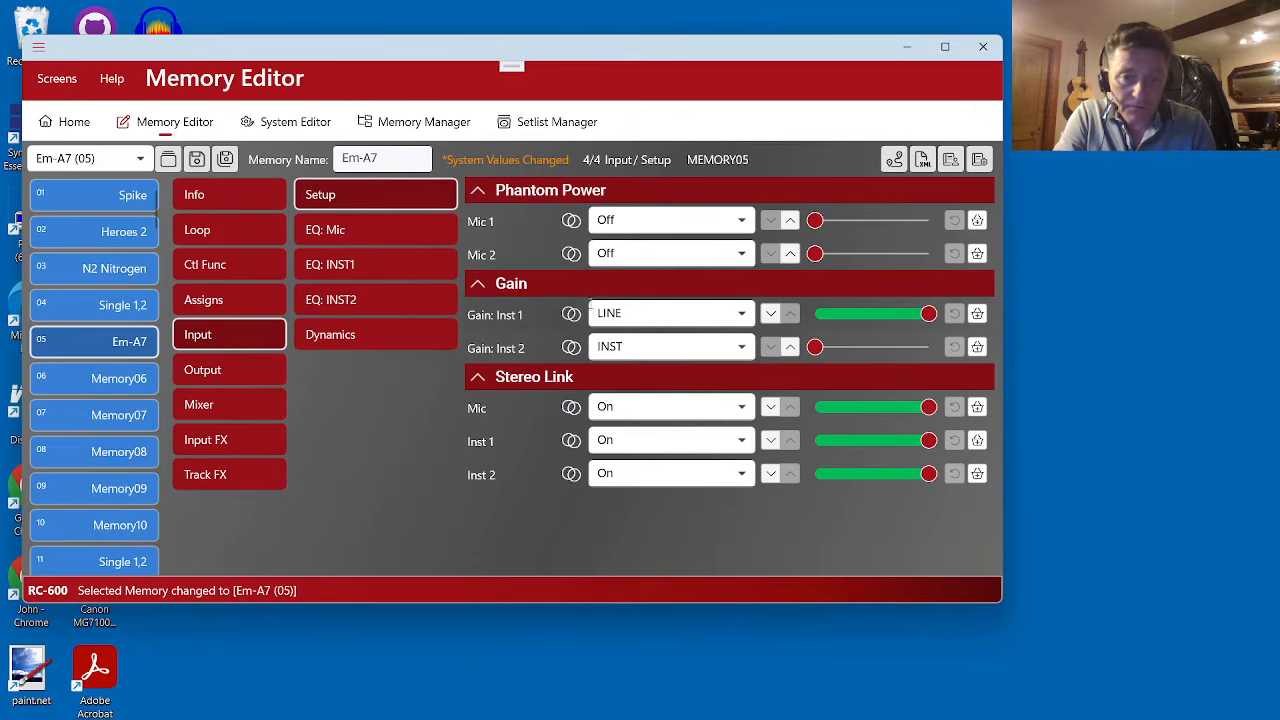
{"action": "left_click", "coordinate": [771, 407]}
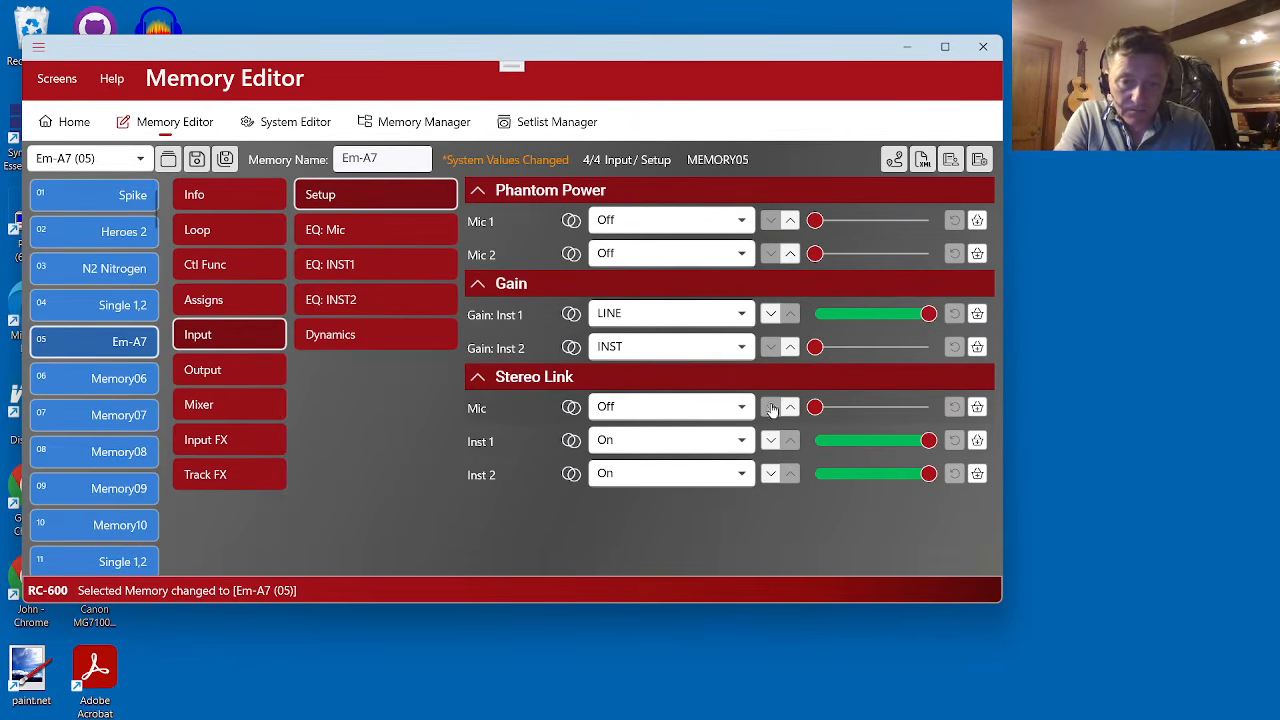
{"action": "left_click", "coordinate": [768, 440]}
{"action": "left_click", "coordinate": [770, 474]}
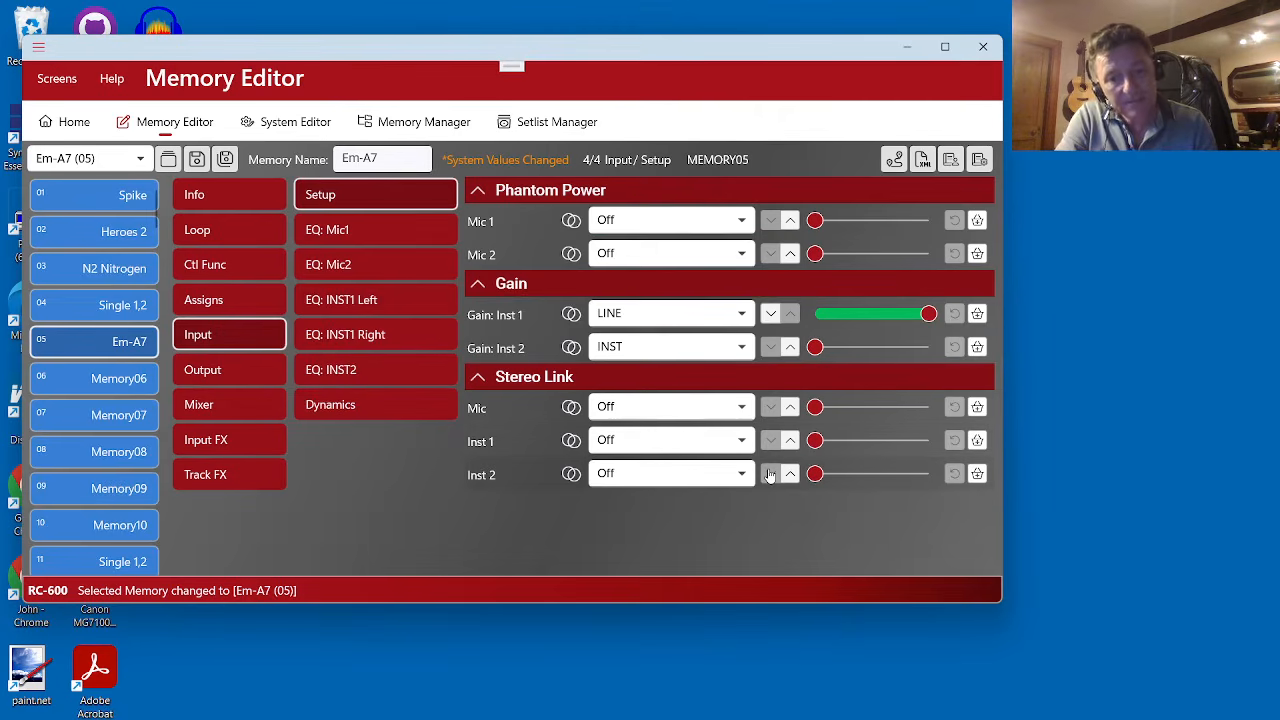
- Review the left and right channels in the route map's Track Routing and Input Routing grids, and close the map
{"action": "left_click", "coordinate": [893, 160]}
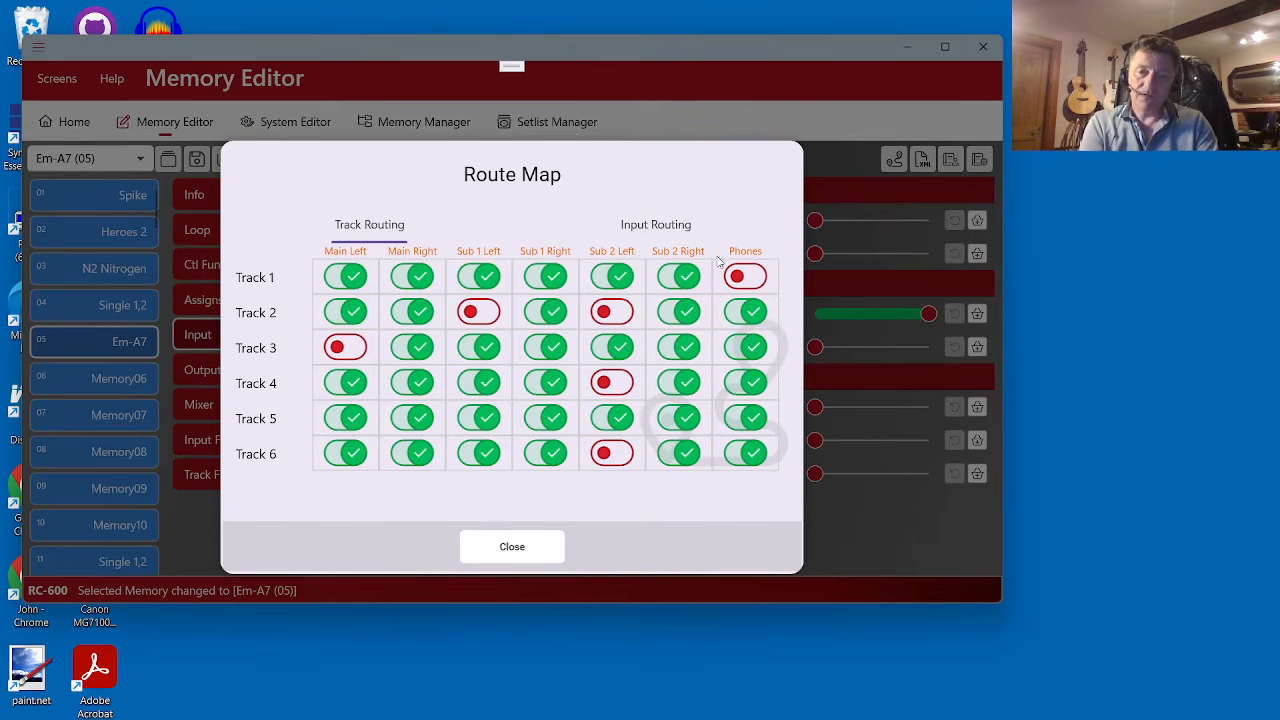
{"action": "left_click", "coordinate": [640, 226]}
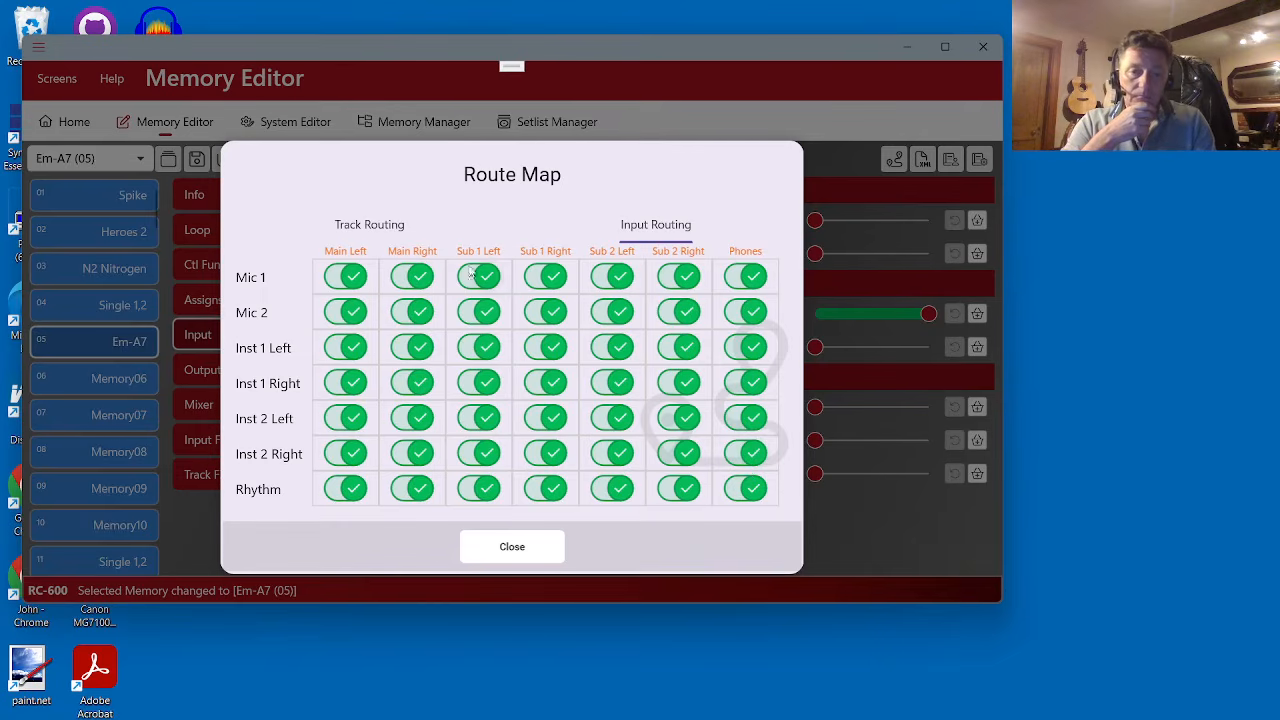
{"action": "left_click", "coordinate": [381, 236]}
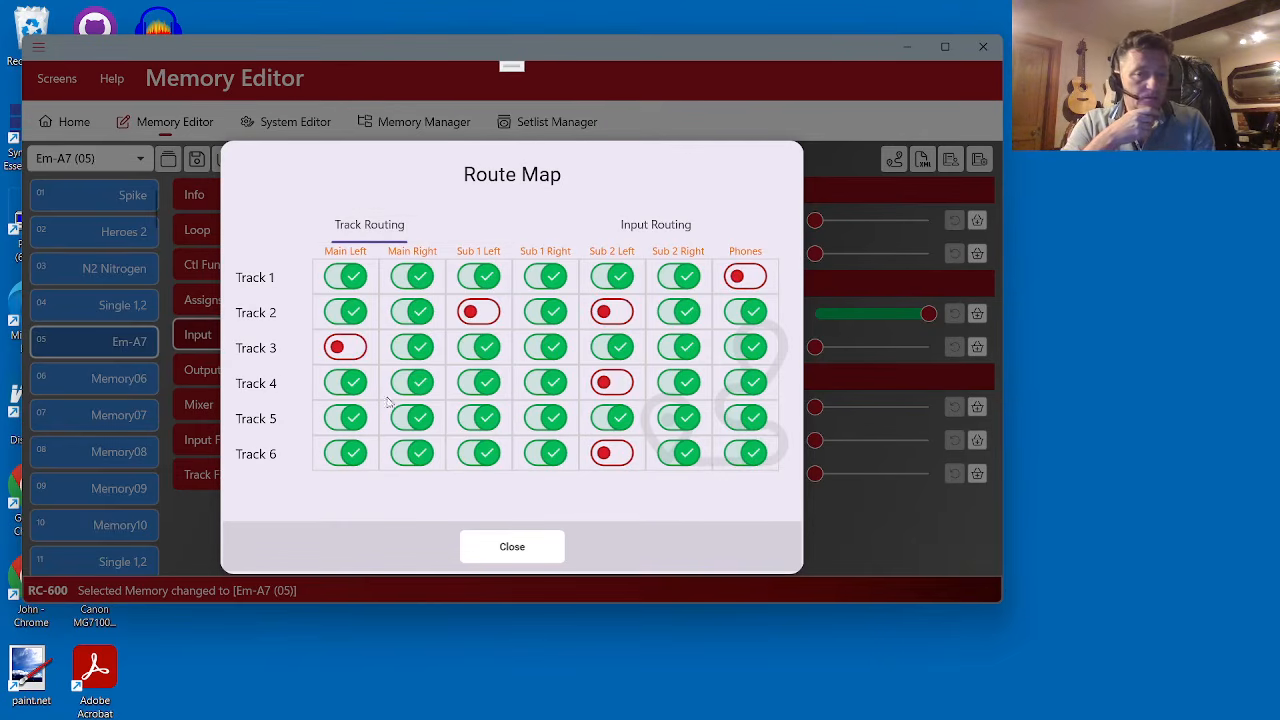
{"action": "left_click", "coordinate": [524, 557]}
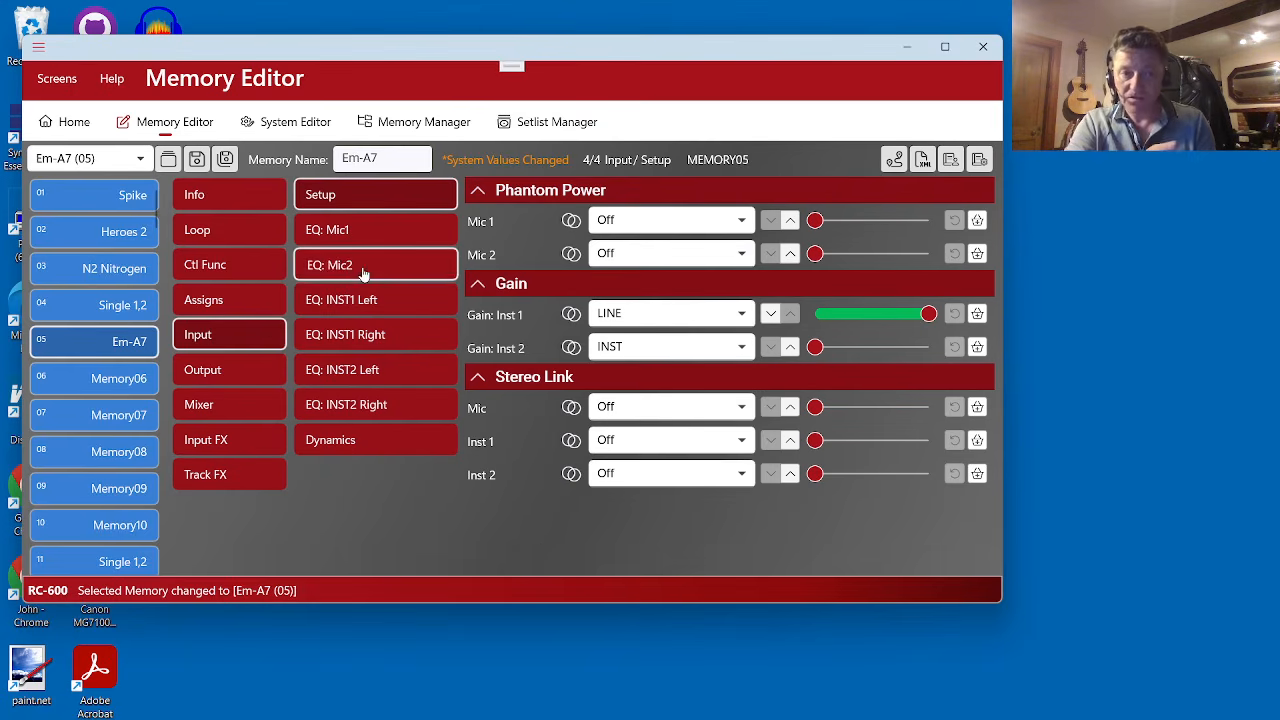
- Check the input setup values in the System Editor and return to the Memory Editor
{"action": "left_click", "coordinate": [289, 122]}
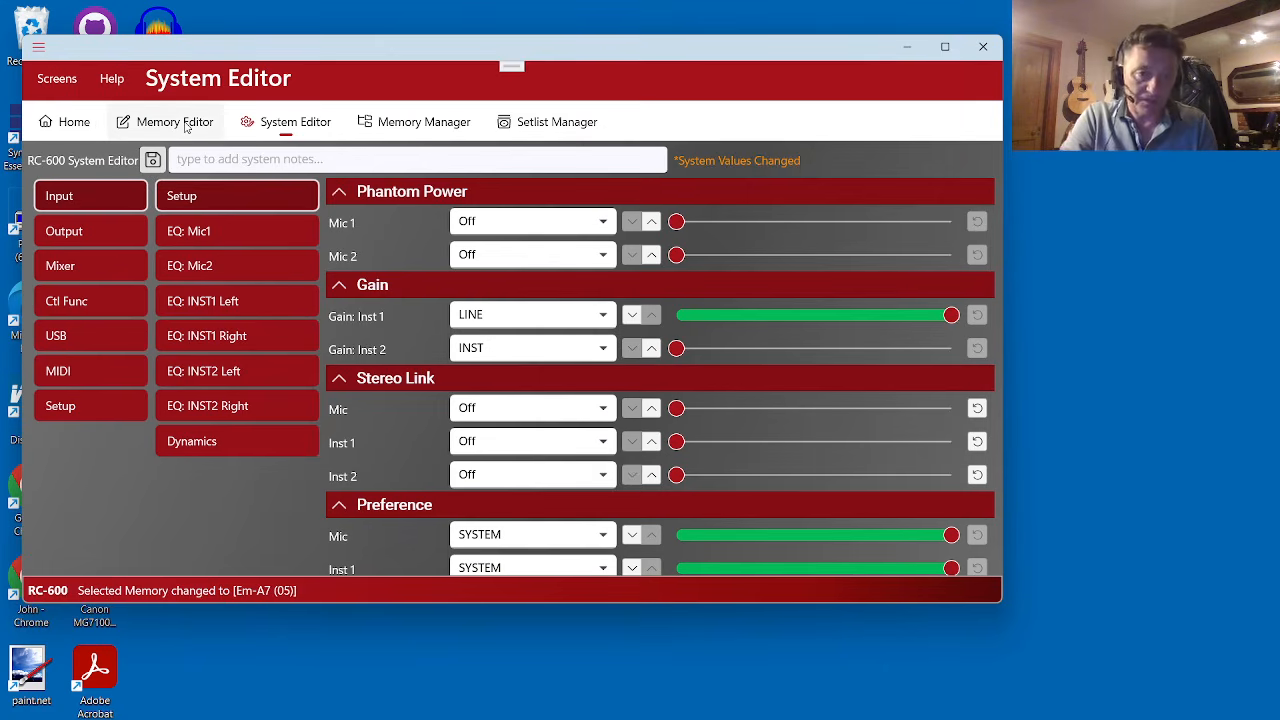
{"action": "left_click", "coordinate": [185, 123]}
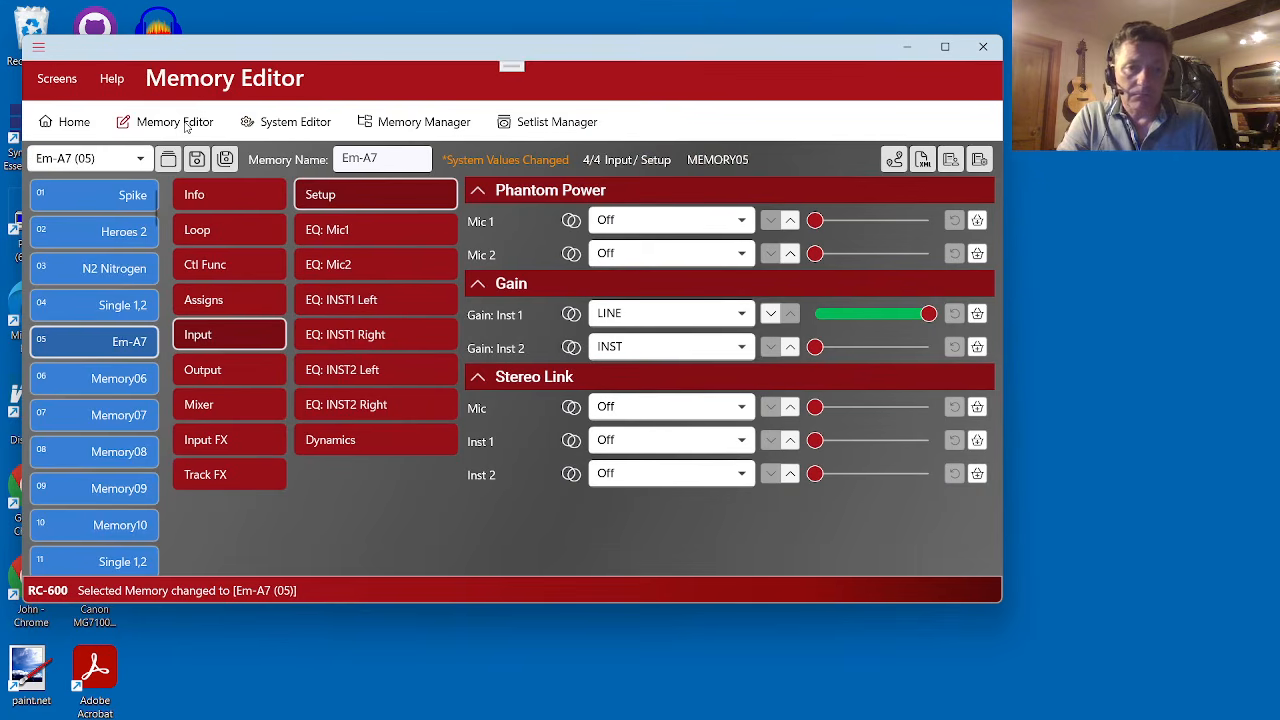